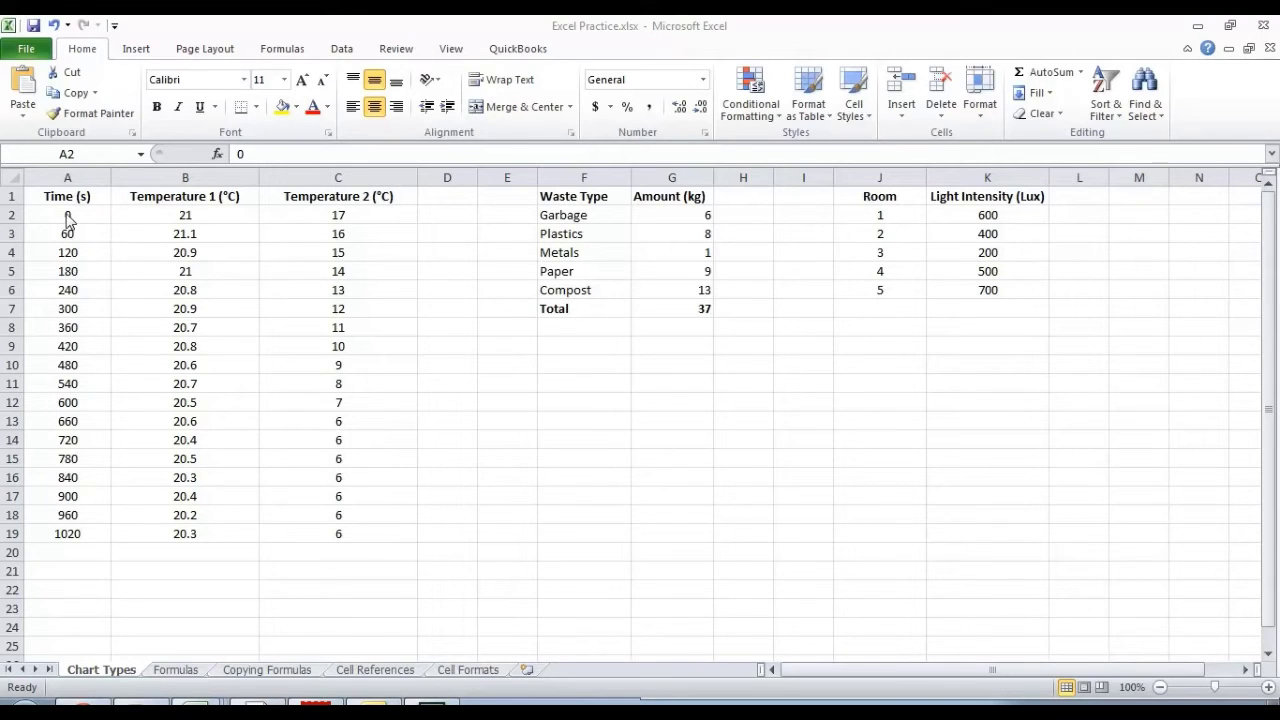
{"action": "left_click", "coordinate": [68, 216]}
{"action": "left_click", "coordinate": [66, 233]}
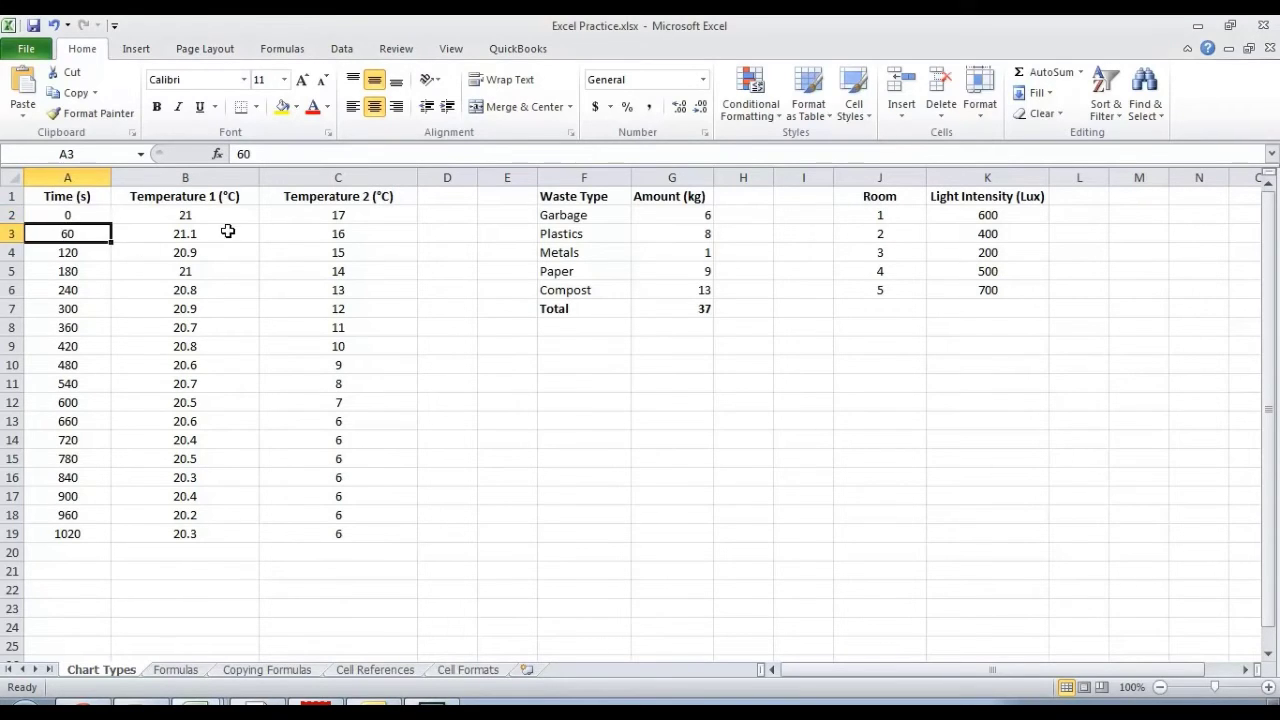
{"action": "left_click", "coordinate": [201, 215]}
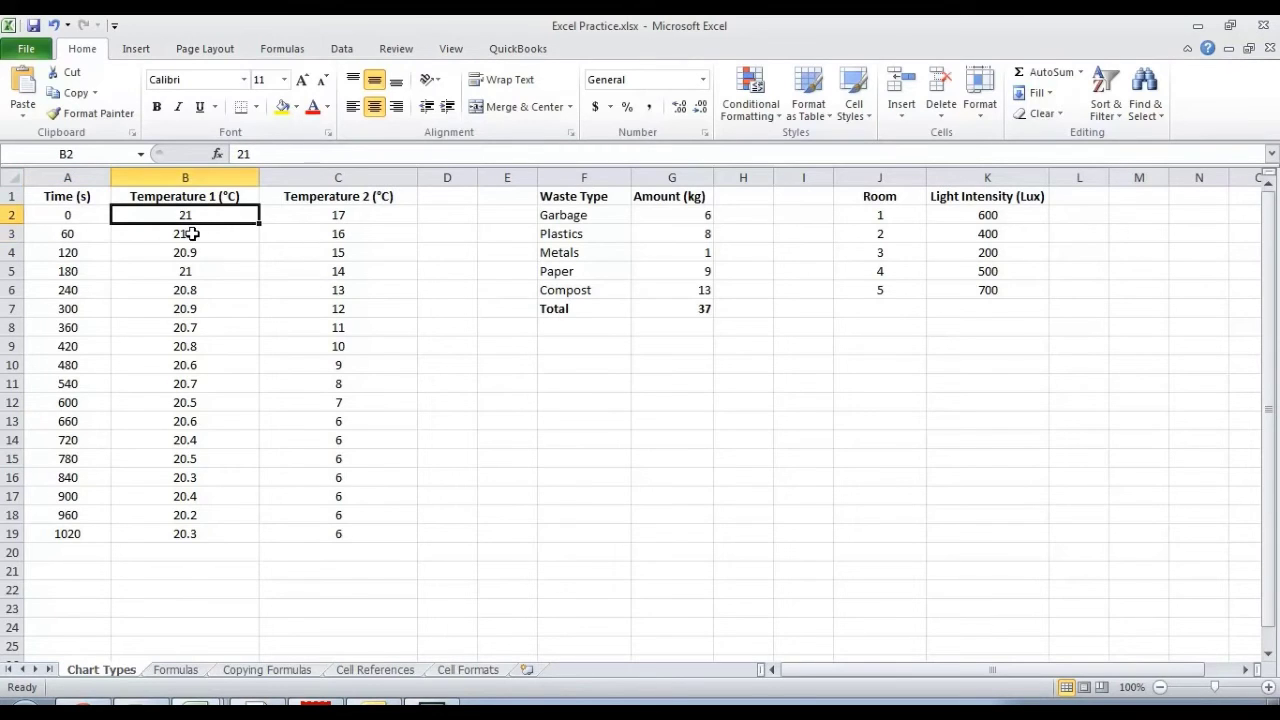
{"action": "left_click", "coordinate": [185, 233]}
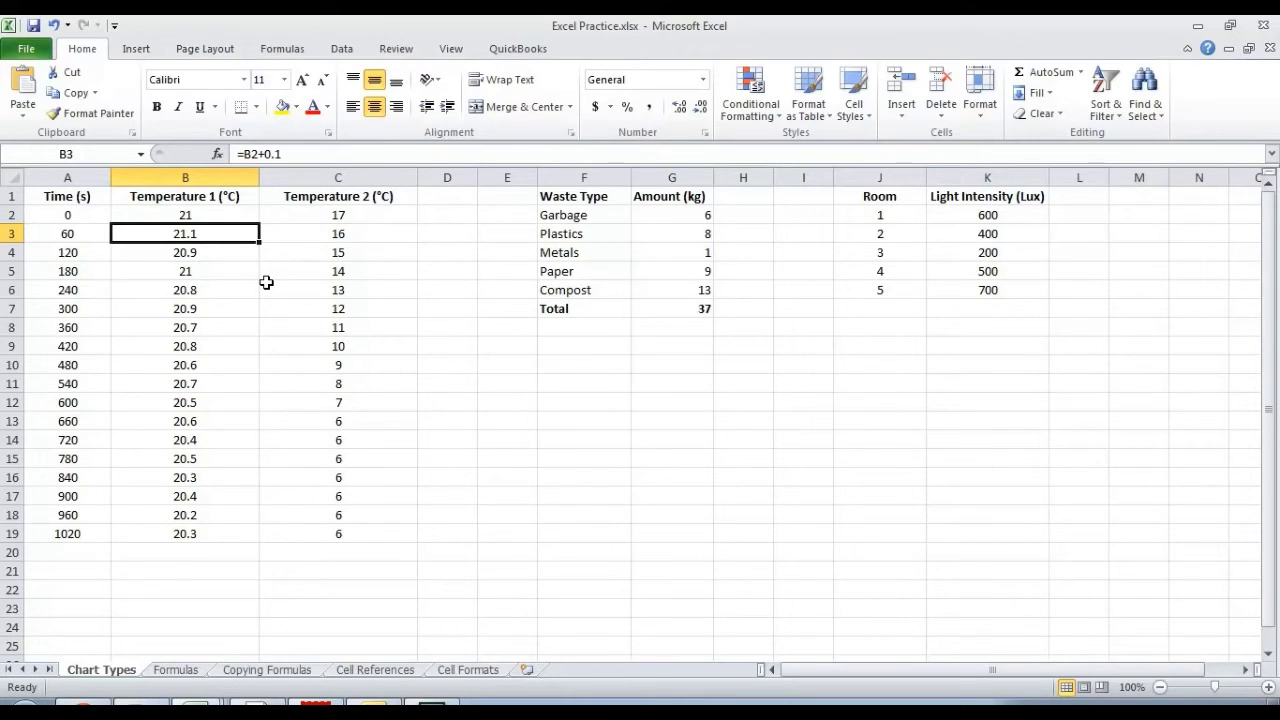
- Insert a basic 2-D line chart from the Temperature 1 data in B1:B19, including its header
{"action": "left_click_drag", "start_coordinate": [196, 198], "coordinate": [182, 534]}
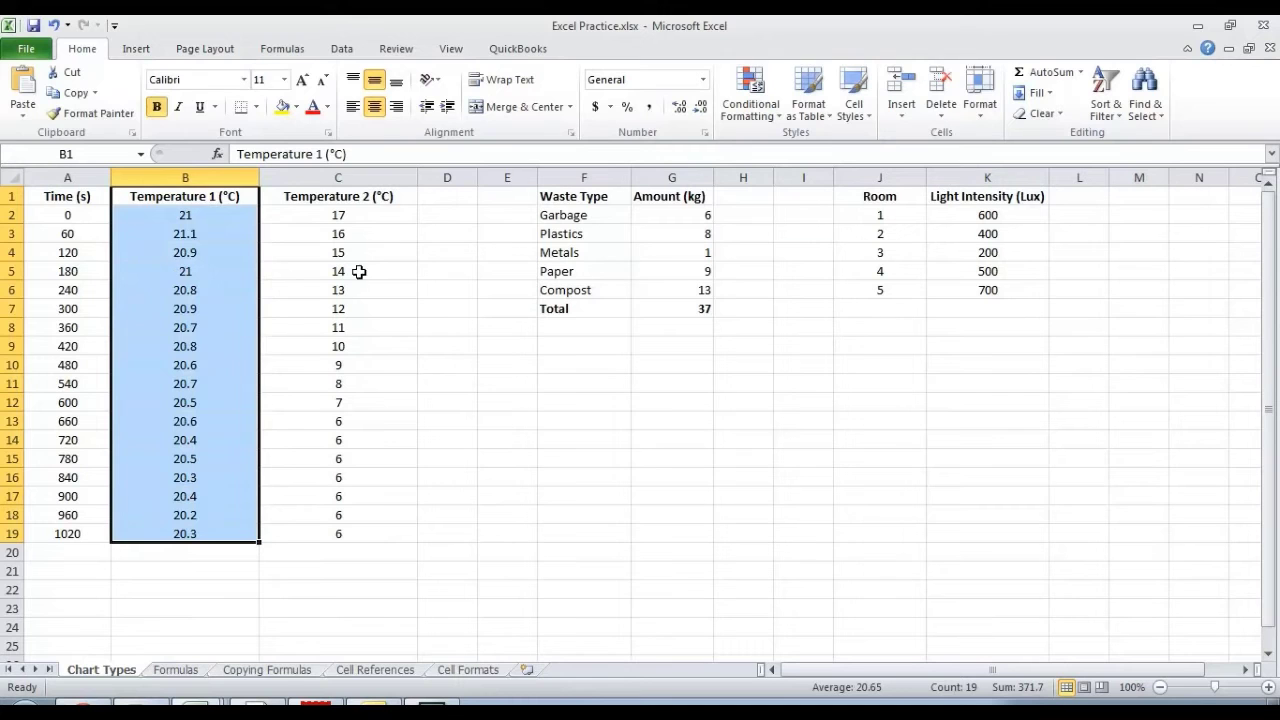
{"action": "left_click", "coordinate": [138, 48]}
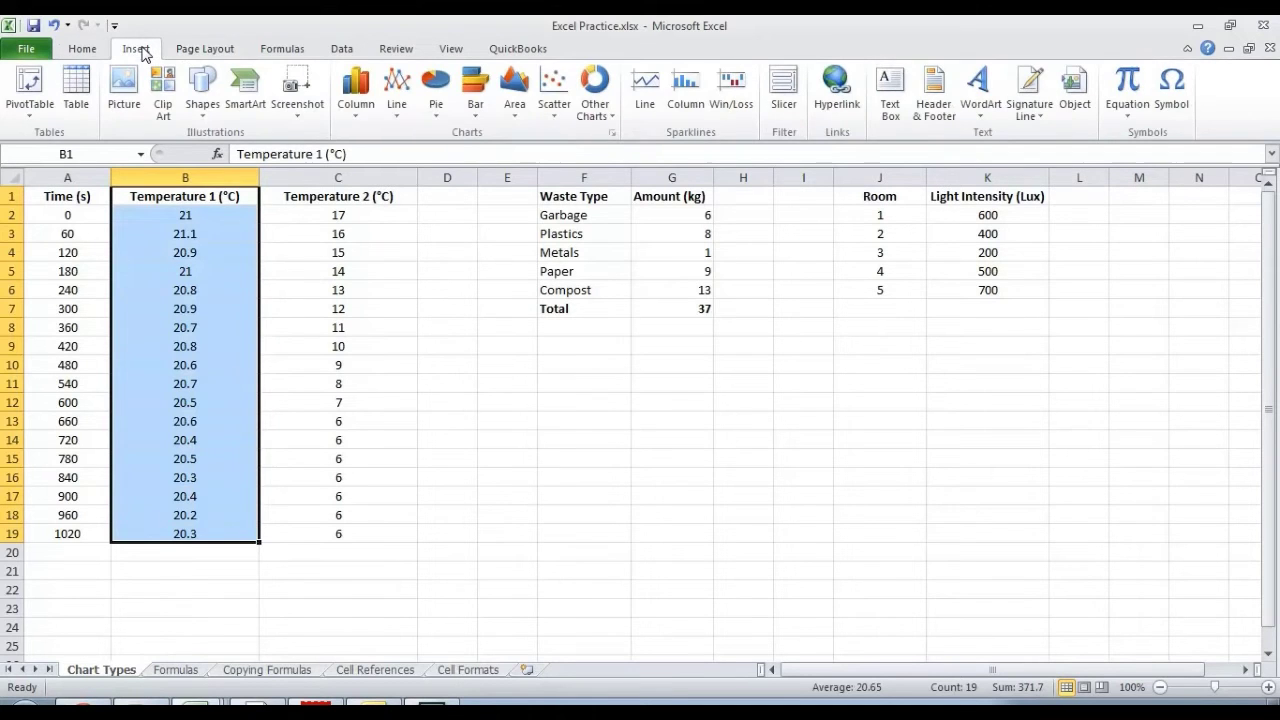
{"action": "left_click", "coordinate": [397, 108]}
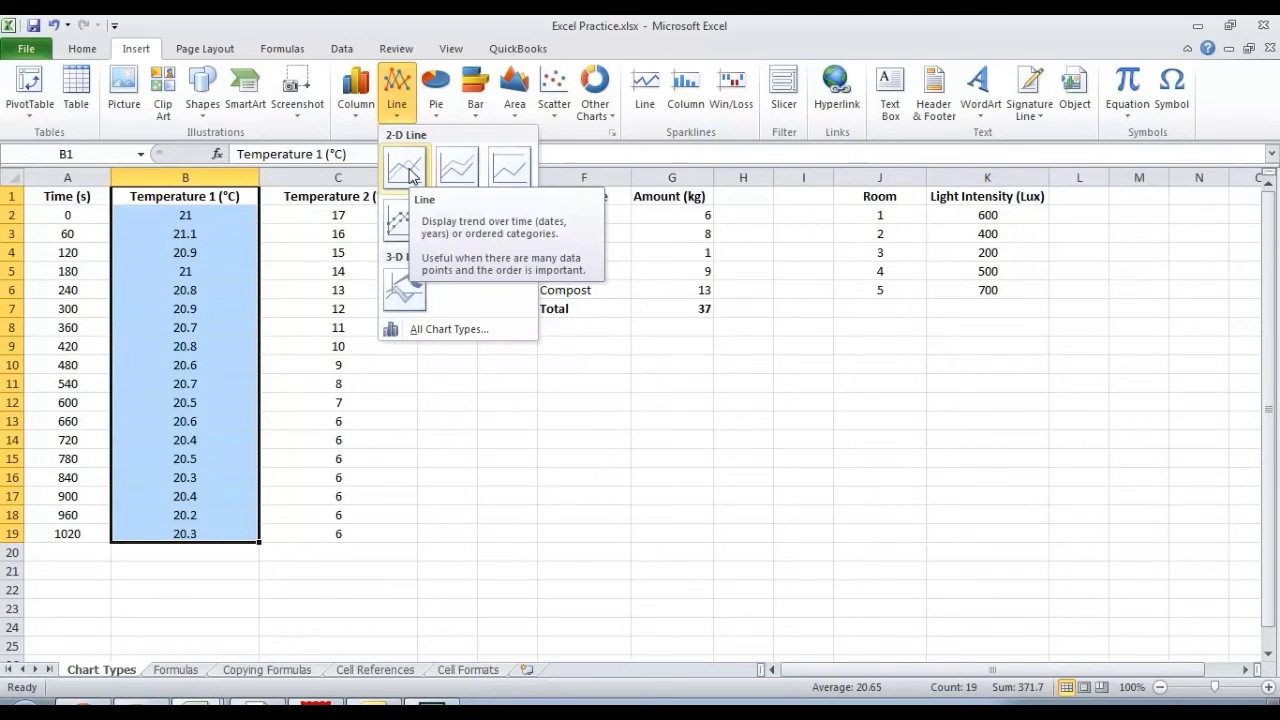
{"action": "left_click", "coordinate": [407, 170]}
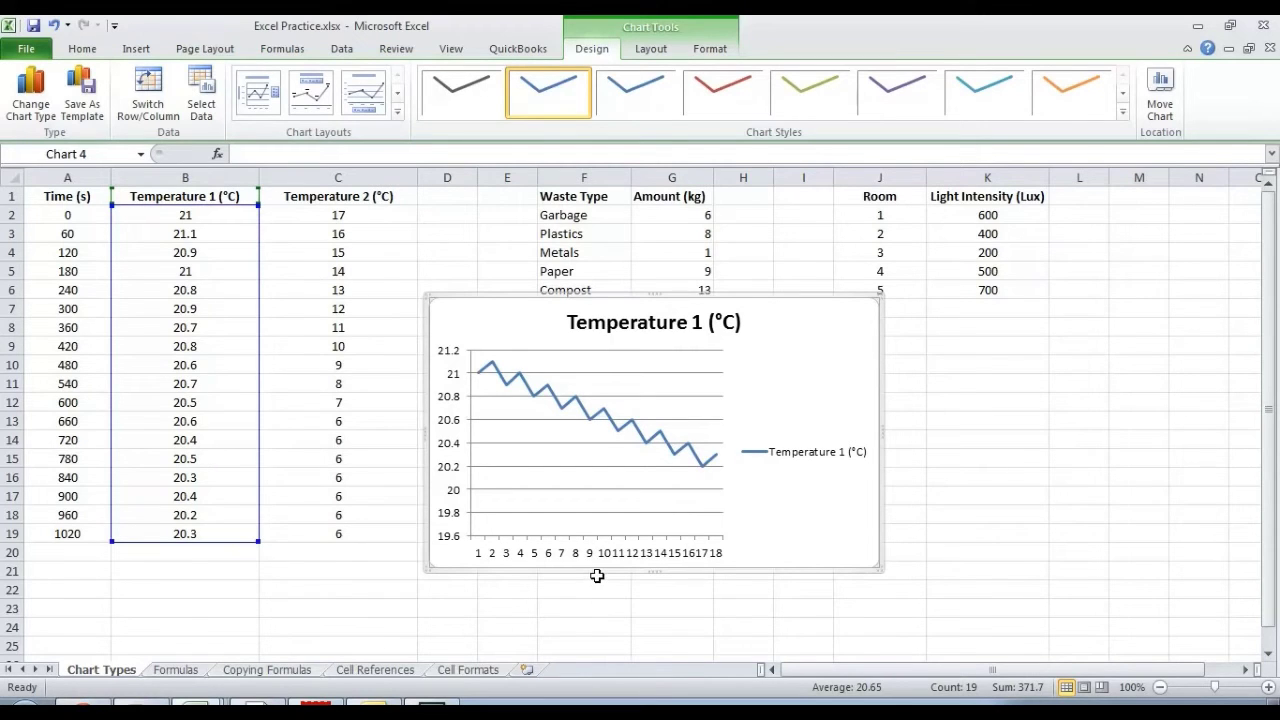
- Set the line chart's horizontal category axis labels to the time values in A2:A19
{"action": "left_click", "coordinate": [560, 452]}
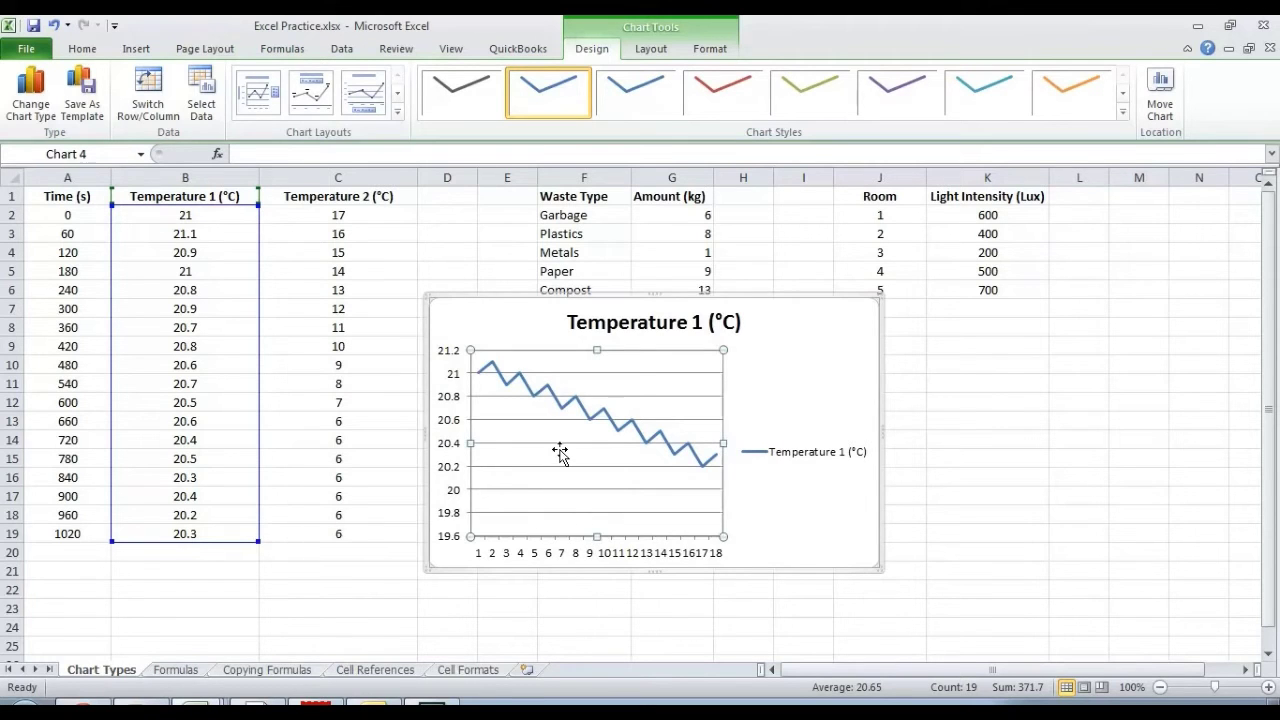
{"action": "right_click", "coordinate": [560, 453]}
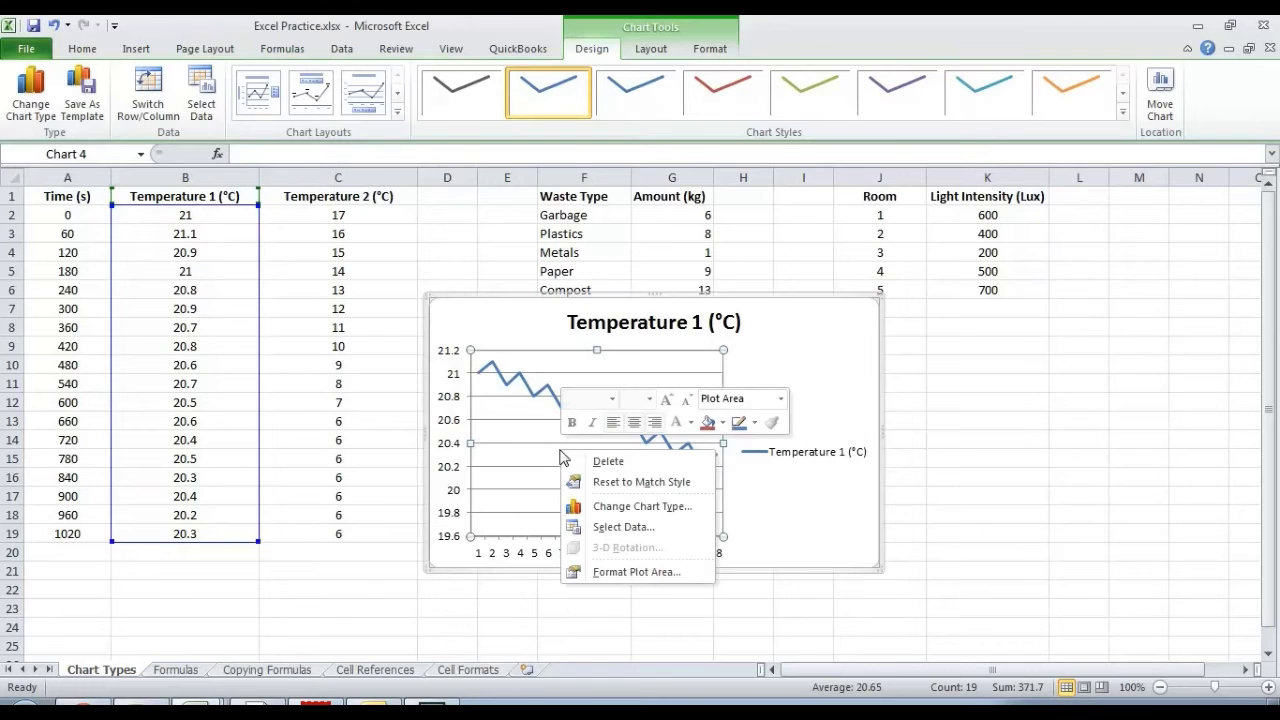
{"action": "left_click", "coordinate": [603, 527]}
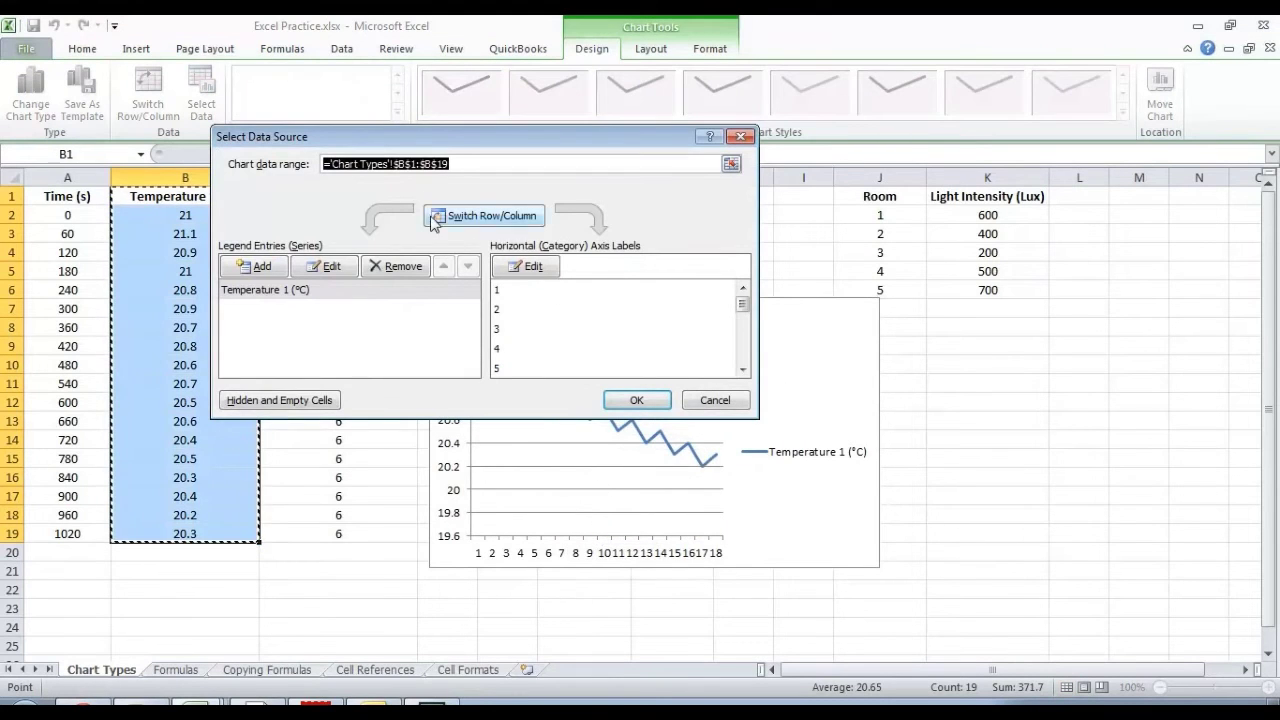
{"action": "left_click_drag", "start_coordinate": [420, 140], "coordinate": [594, 136]}
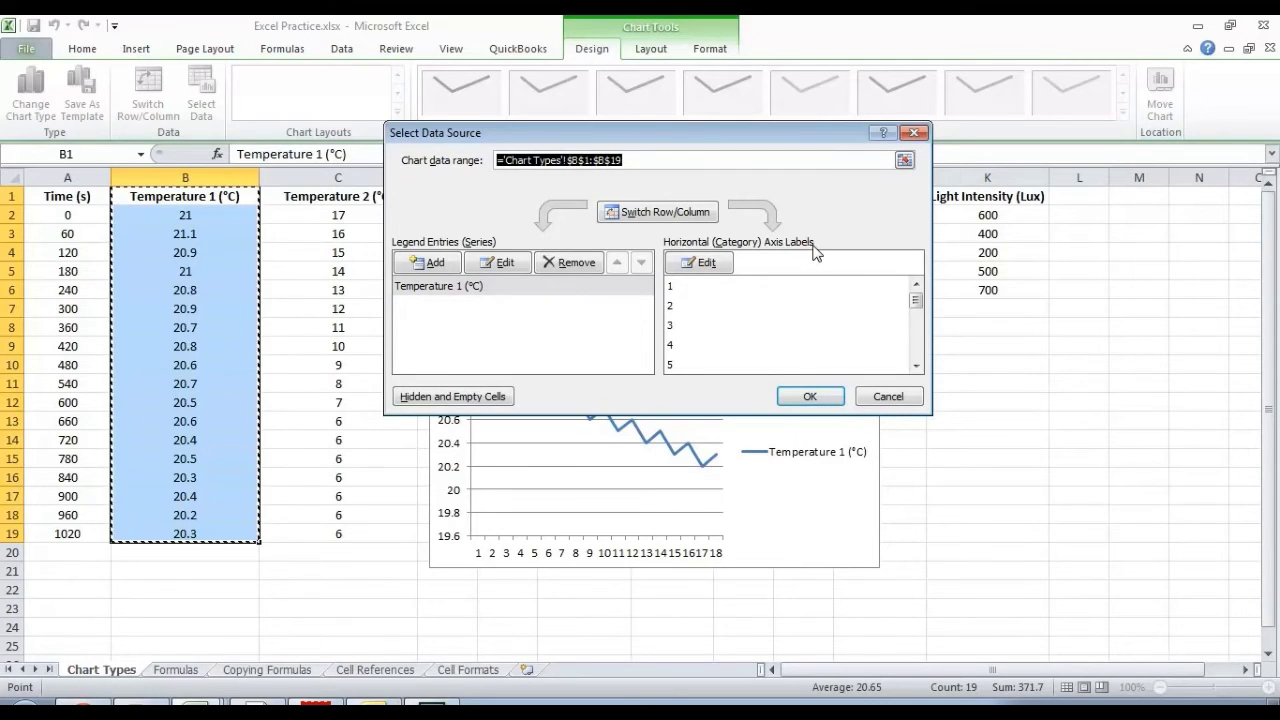
{"action": "left_click", "coordinate": [716, 261]}
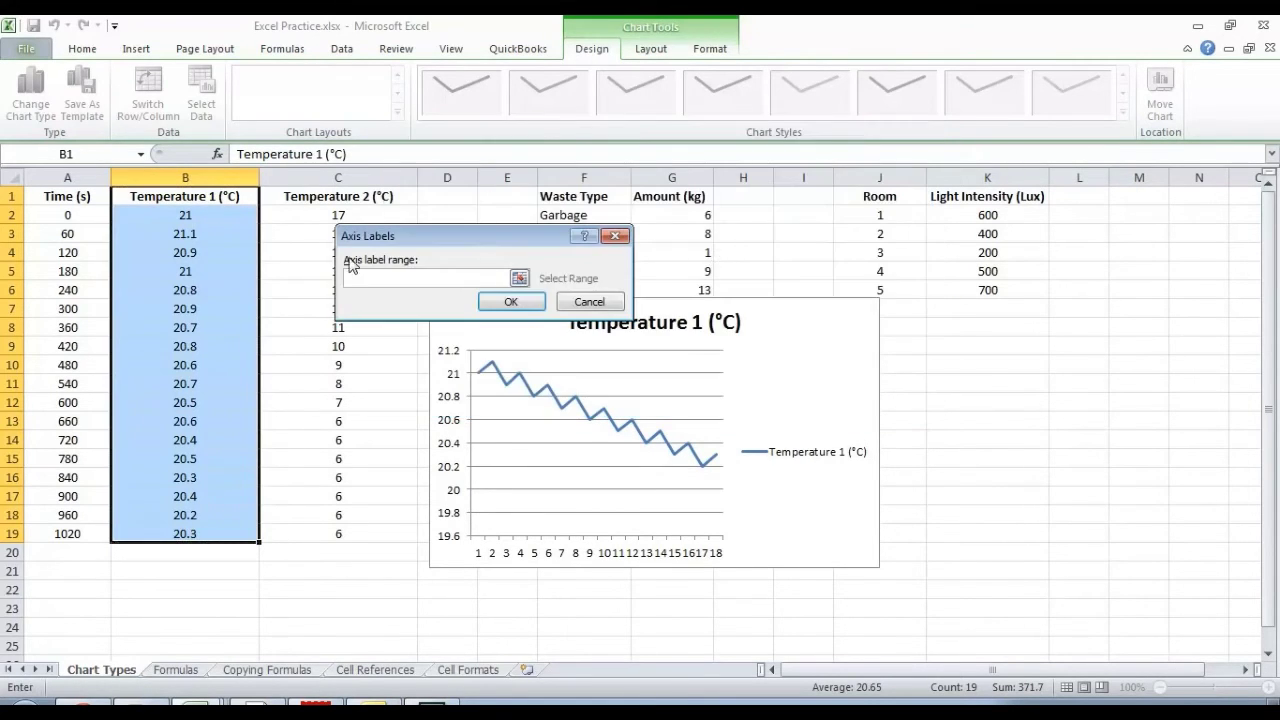
{"action": "left_click", "coordinate": [77, 211]}
{"action": "left_click_drag", "start_coordinate": [77, 211], "coordinate": [53, 530]}
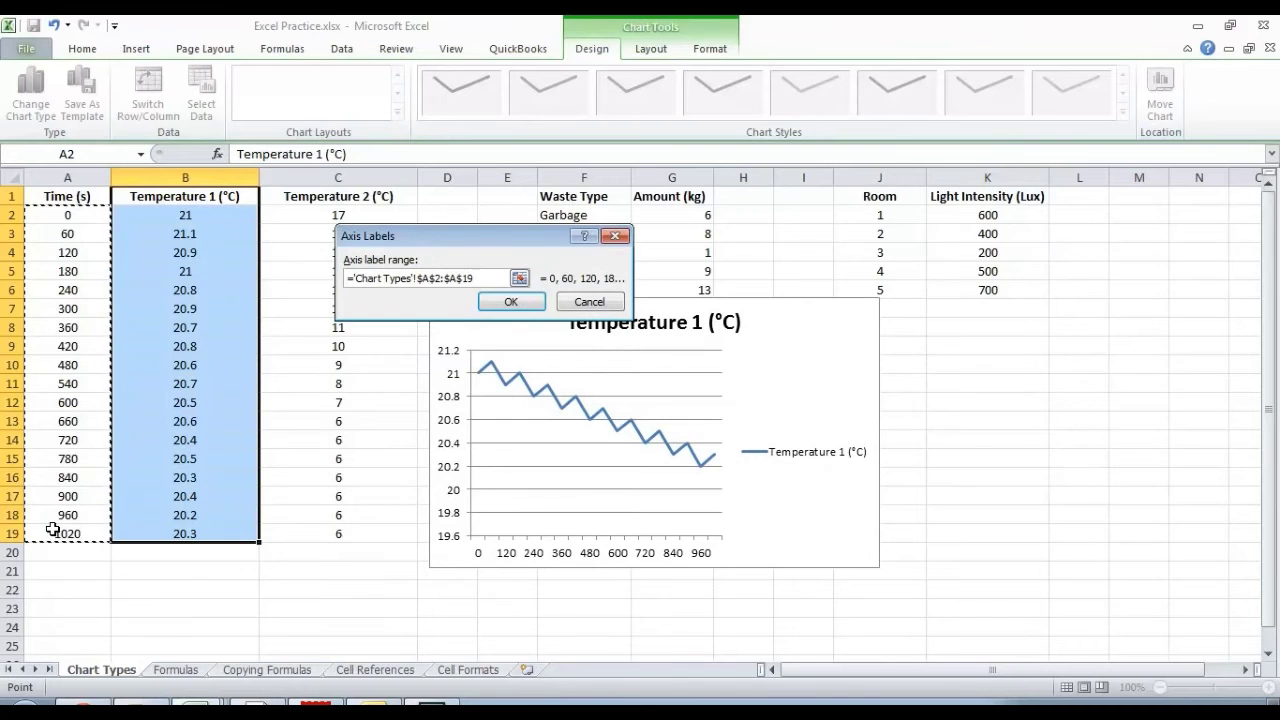
{"action": "left_click", "coordinate": [508, 302]}
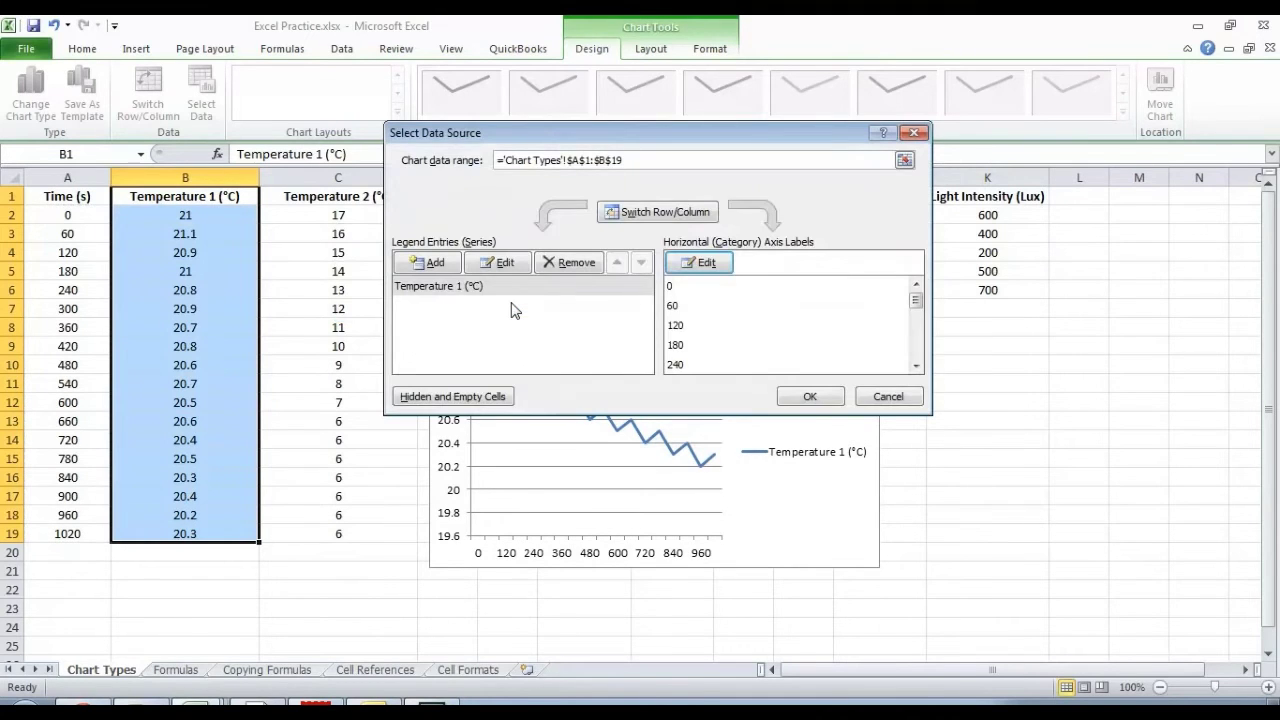
{"action": "left_click", "coordinate": [816, 398]}
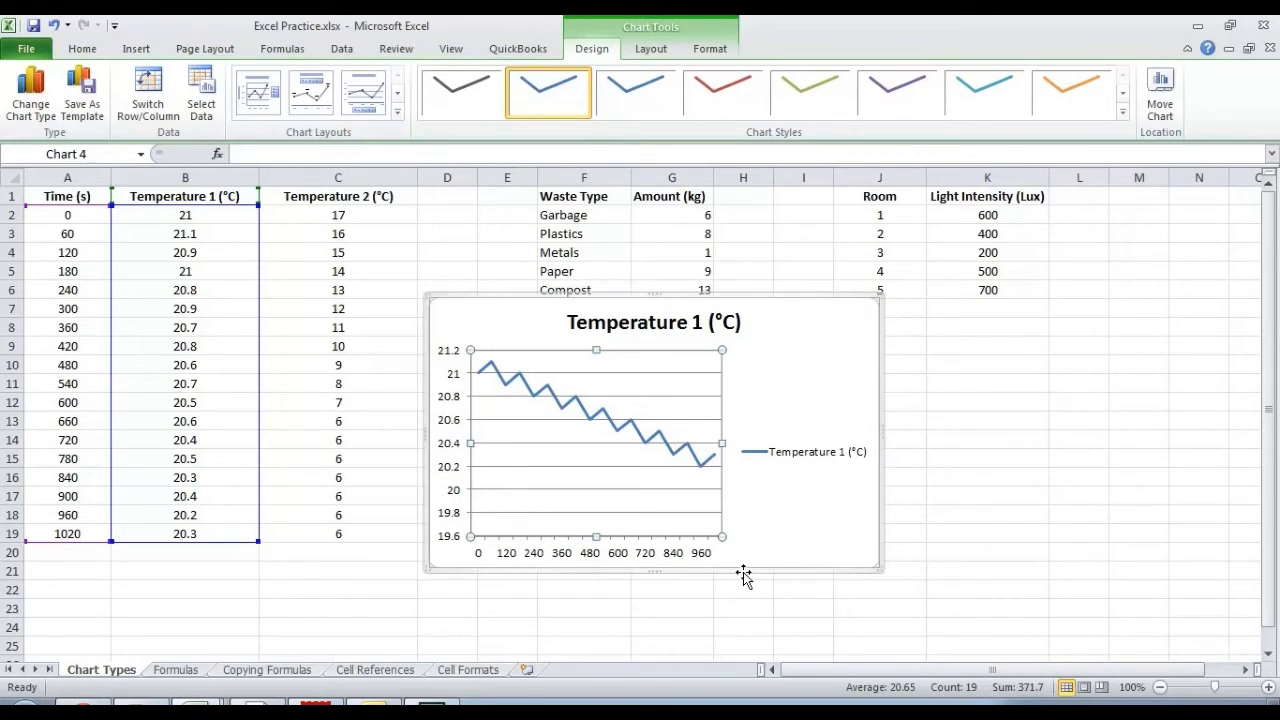
- Add a title below the chart's horizontal axis reading "Time (s)"
{"action": "left_click", "coordinate": [802, 372]}
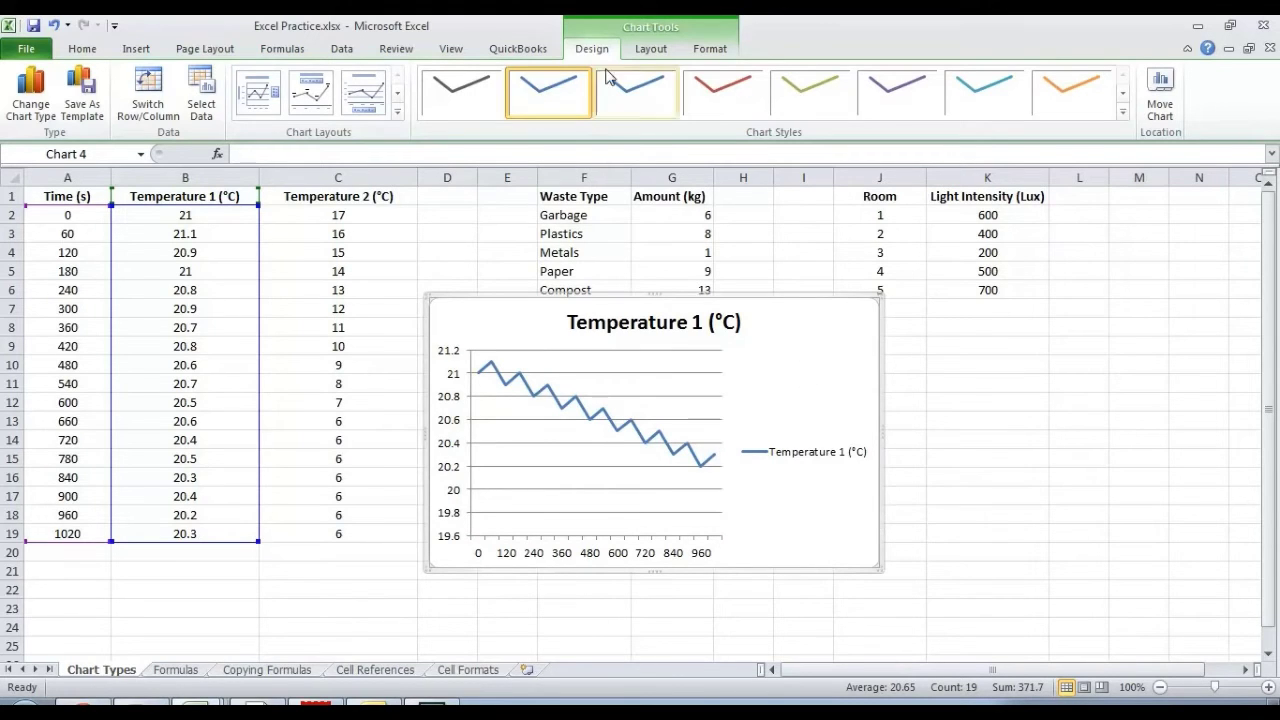
{"action": "left_click", "coordinate": [650, 50]}
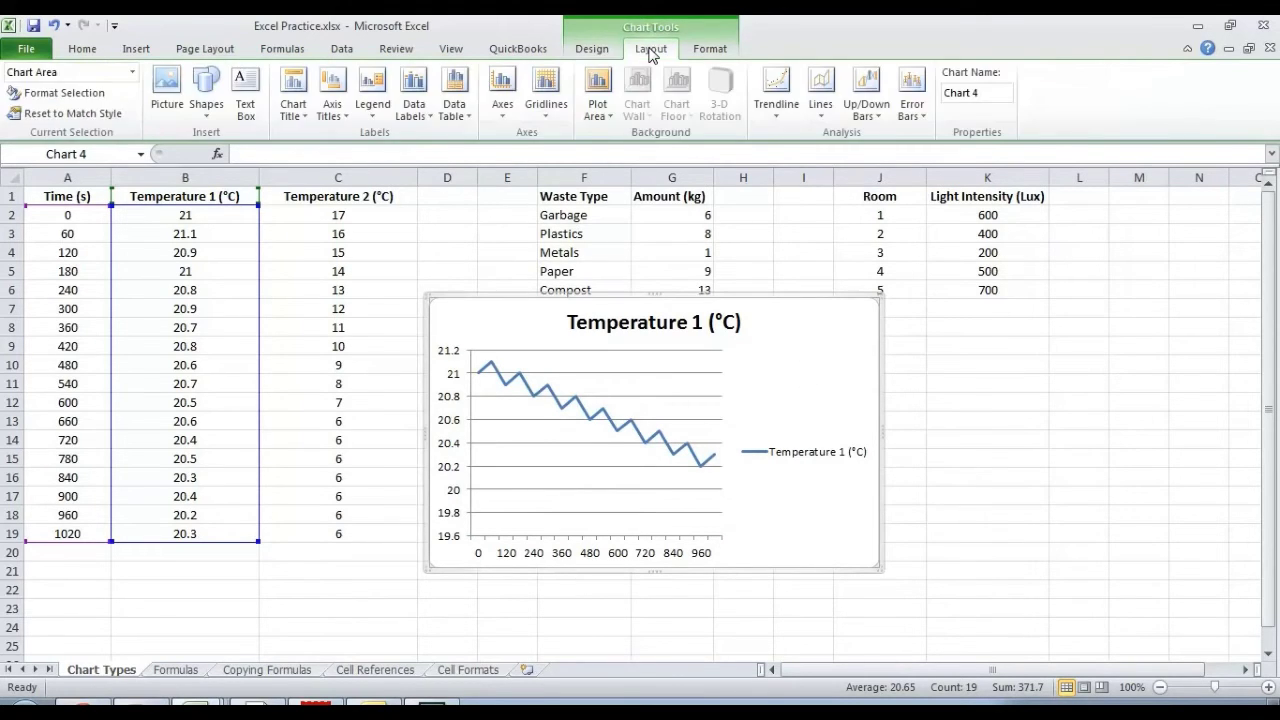
{"action": "left_click", "coordinate": [326, 104]}
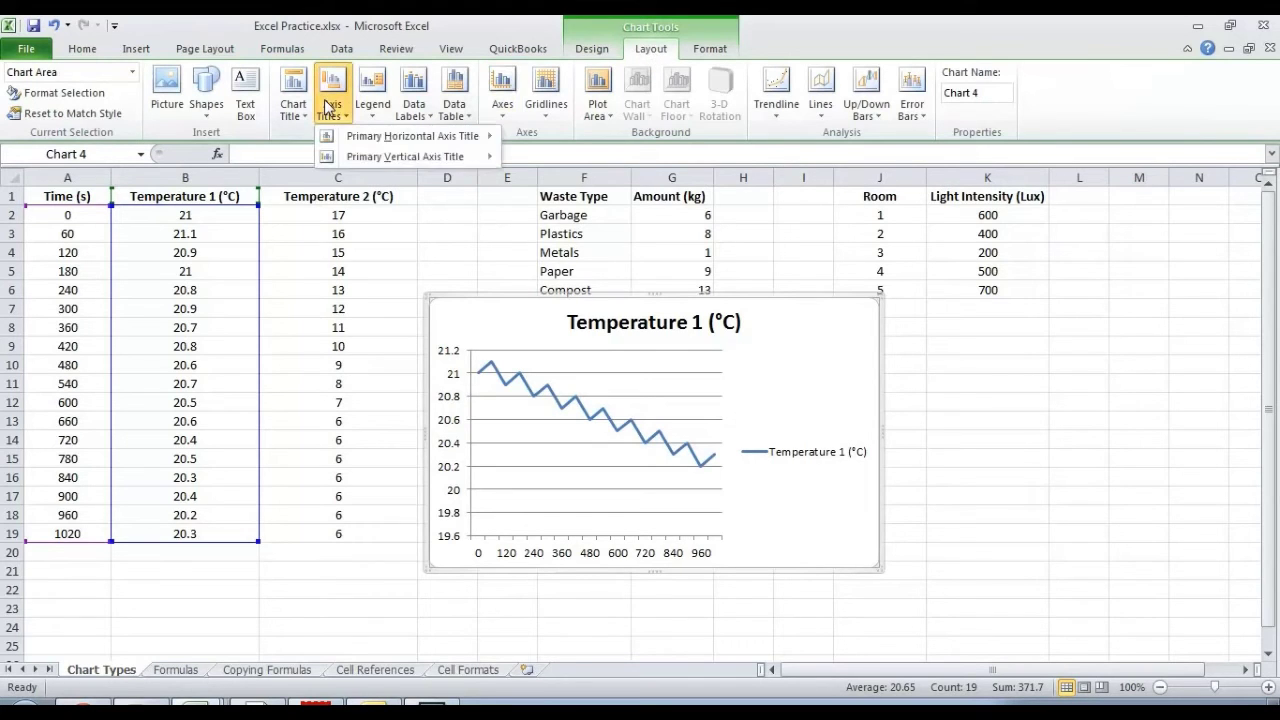
{"action": "mouse_move", "coordinate": [350, 140]}
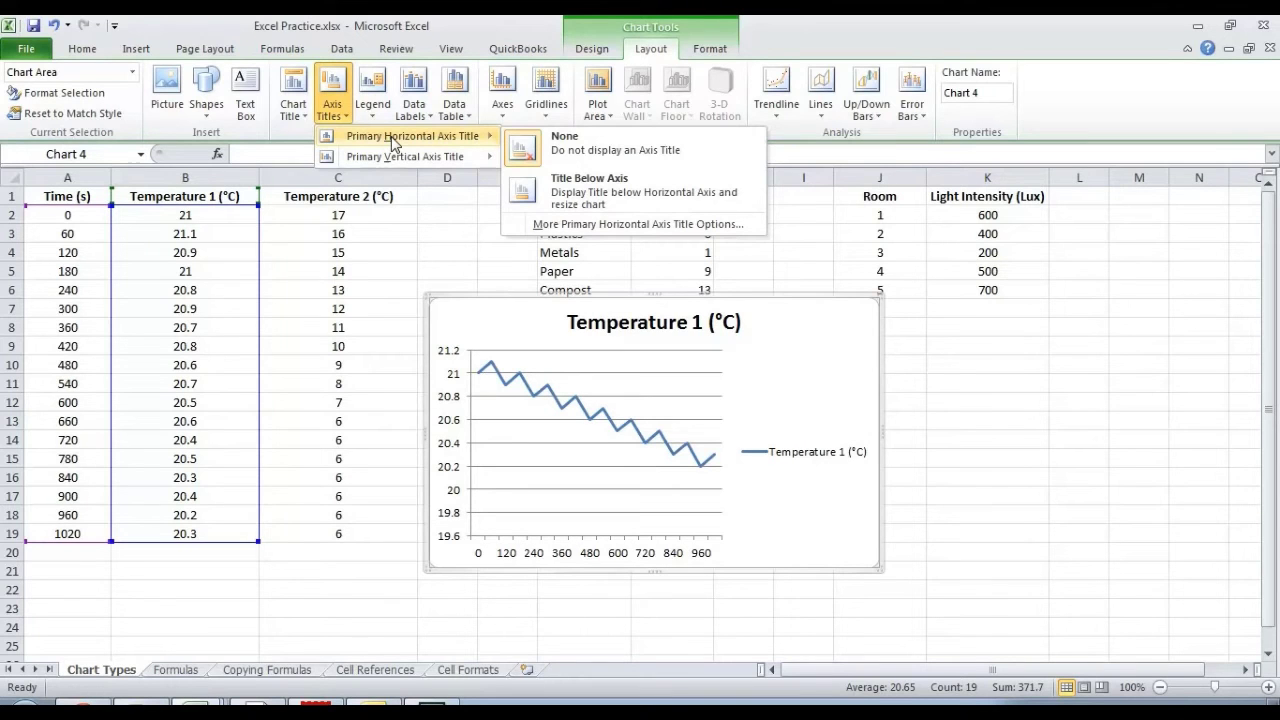
{"action": "left_click", "coordinate": [549, 196]}
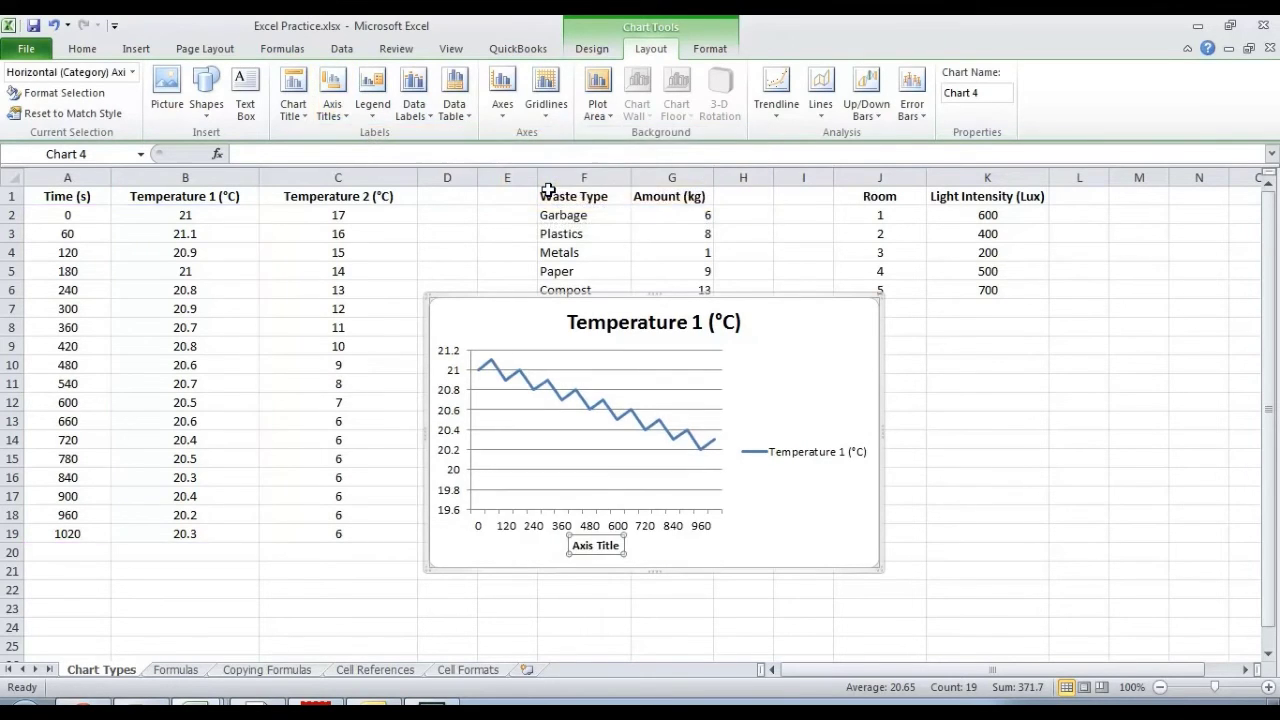
{"action": "triple_click", "coordinate": [590, 546]}
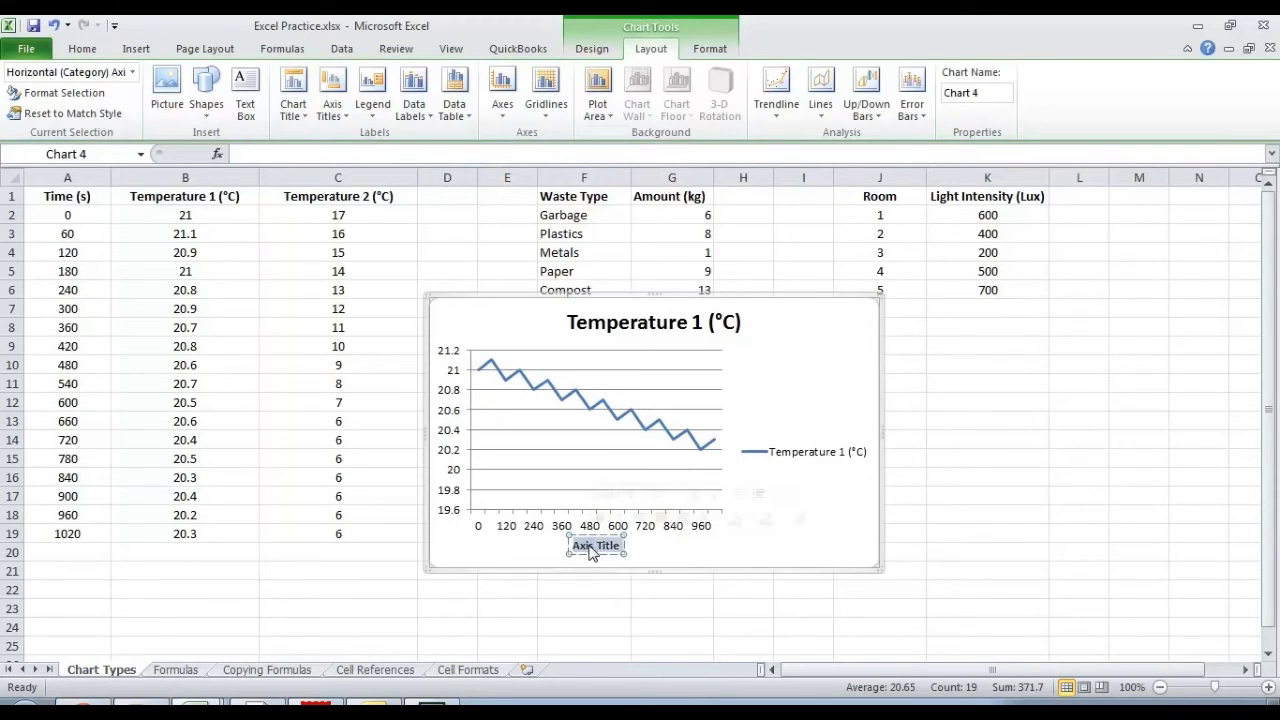
{"action": "type", "text": "Time"}
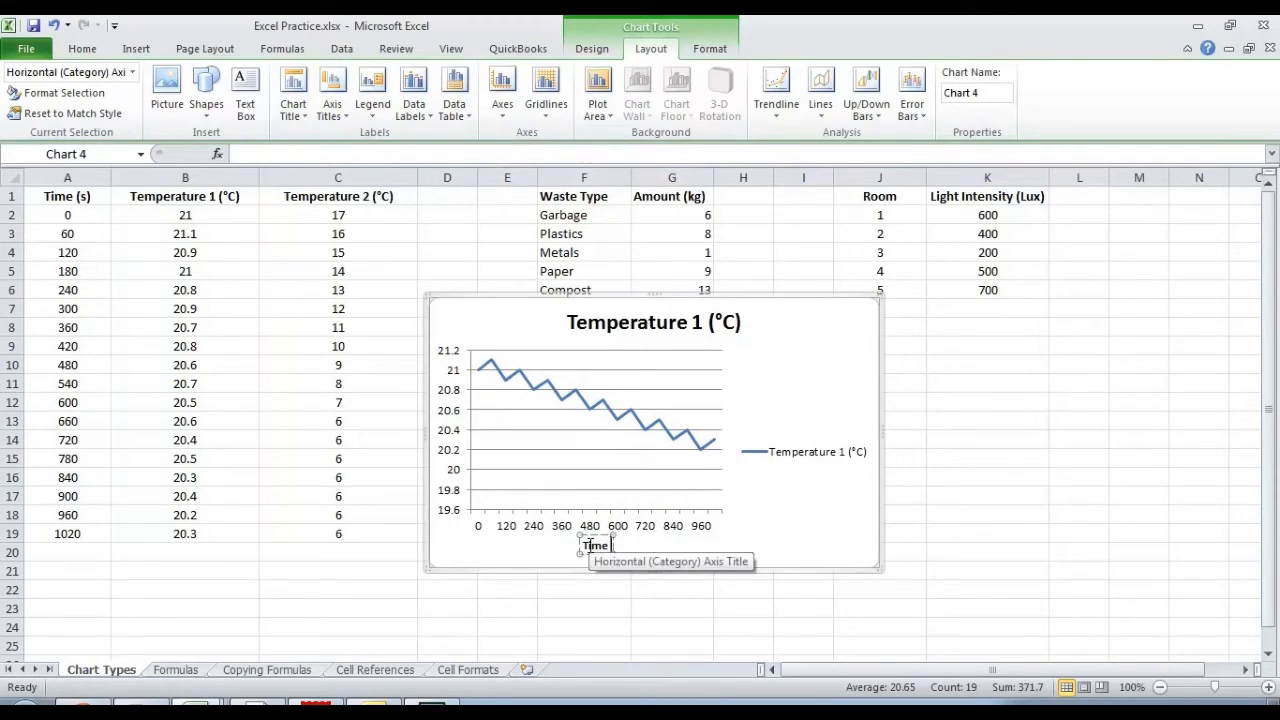
{"action": "type", "text": " (s)"}
{"action": "left_click", "coordinate": [562, 605]}
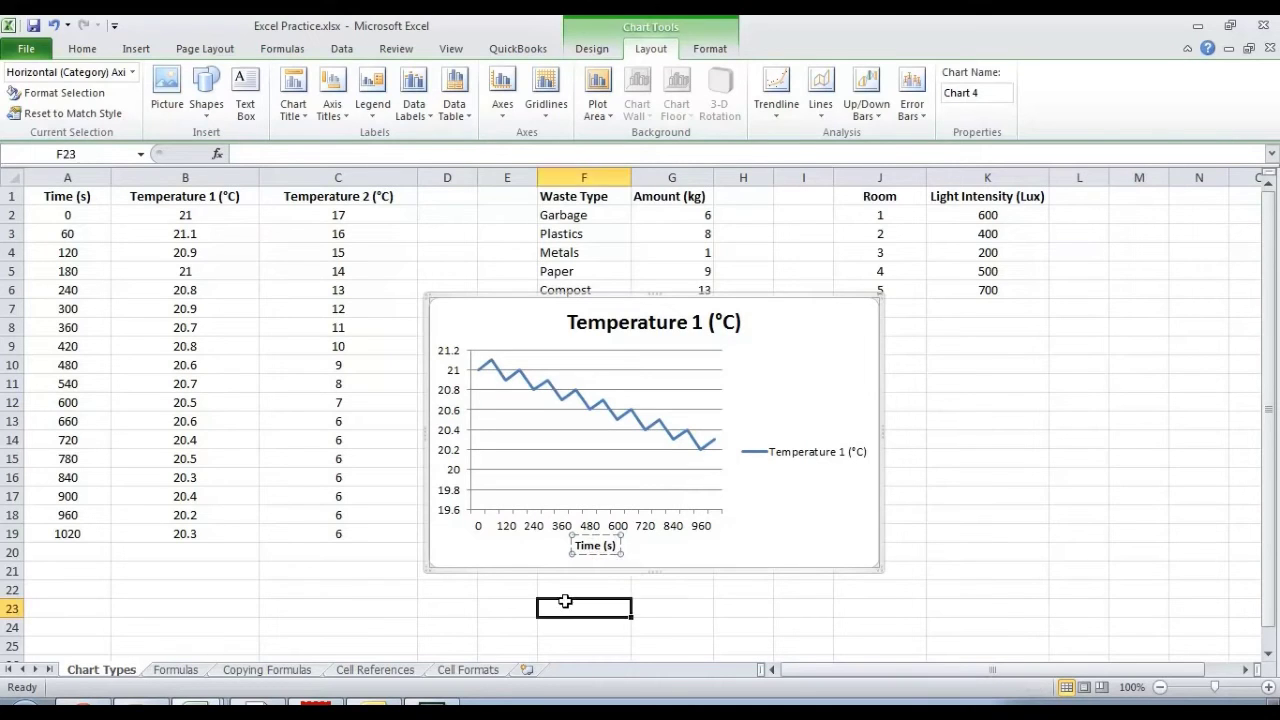
- Add a rotated title to the chart's vertical axis reading "Temperature (C)"
{"action": "left_click", "coordinate": [505, 565]}
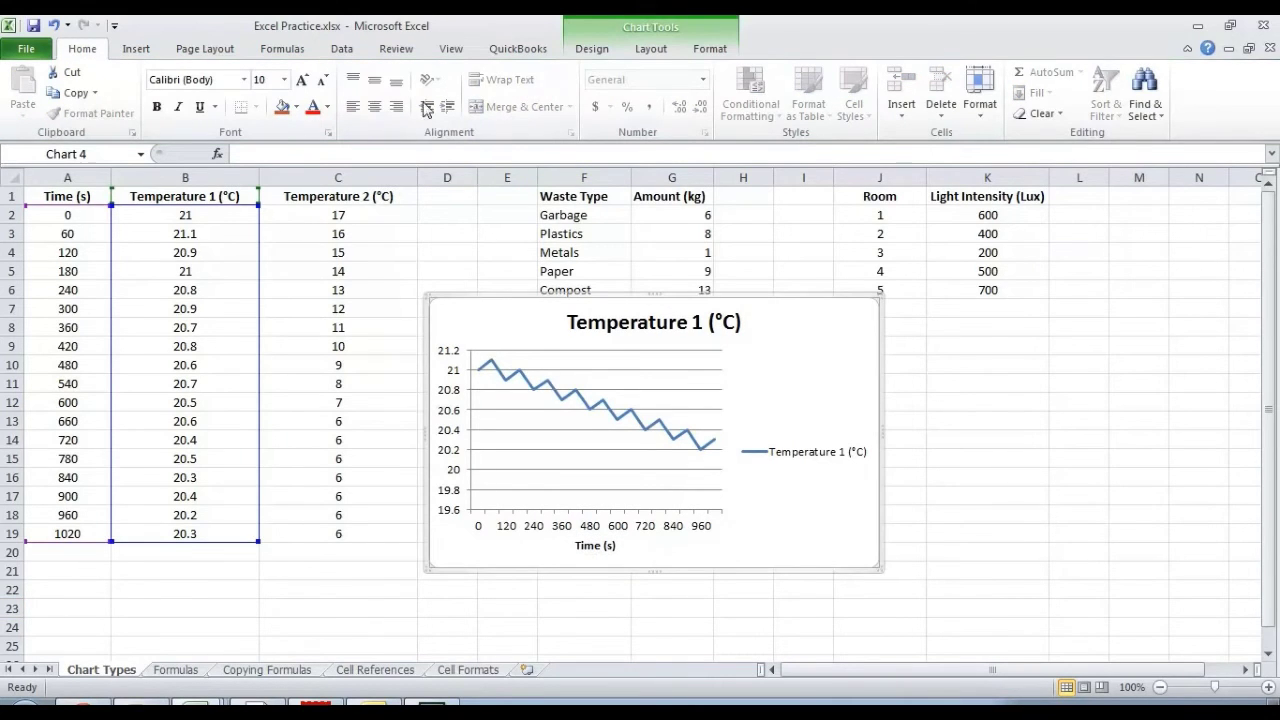
{"action": "left_click", "coordinate": [649, 52]}
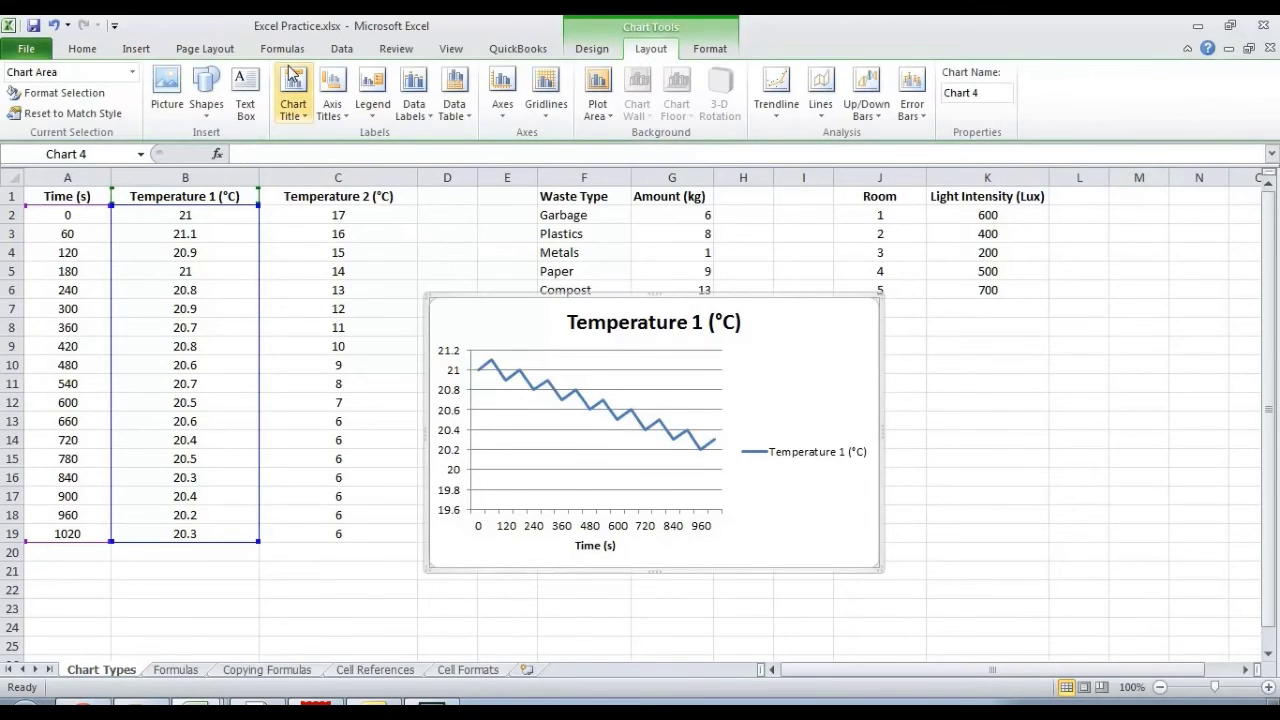
{"action": "left_click", "coordinate": [343, 104]}
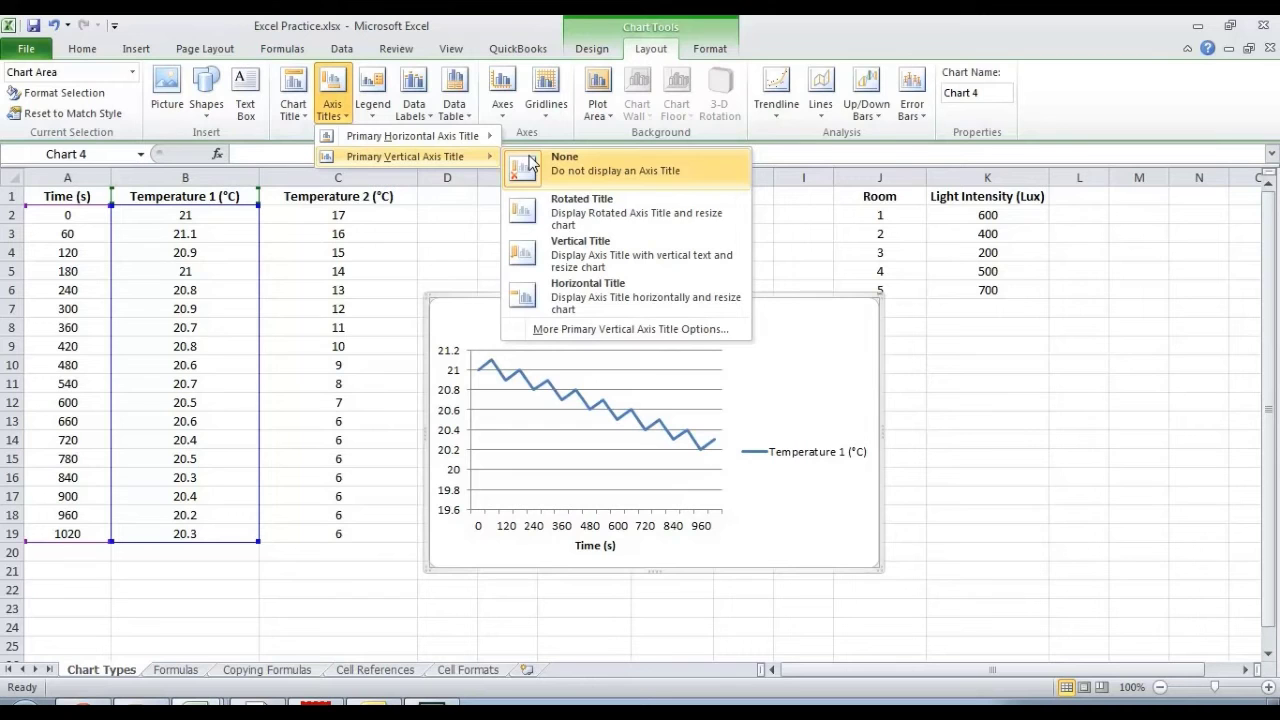
{"action": "left_click", "coordinate": [531, 208]}
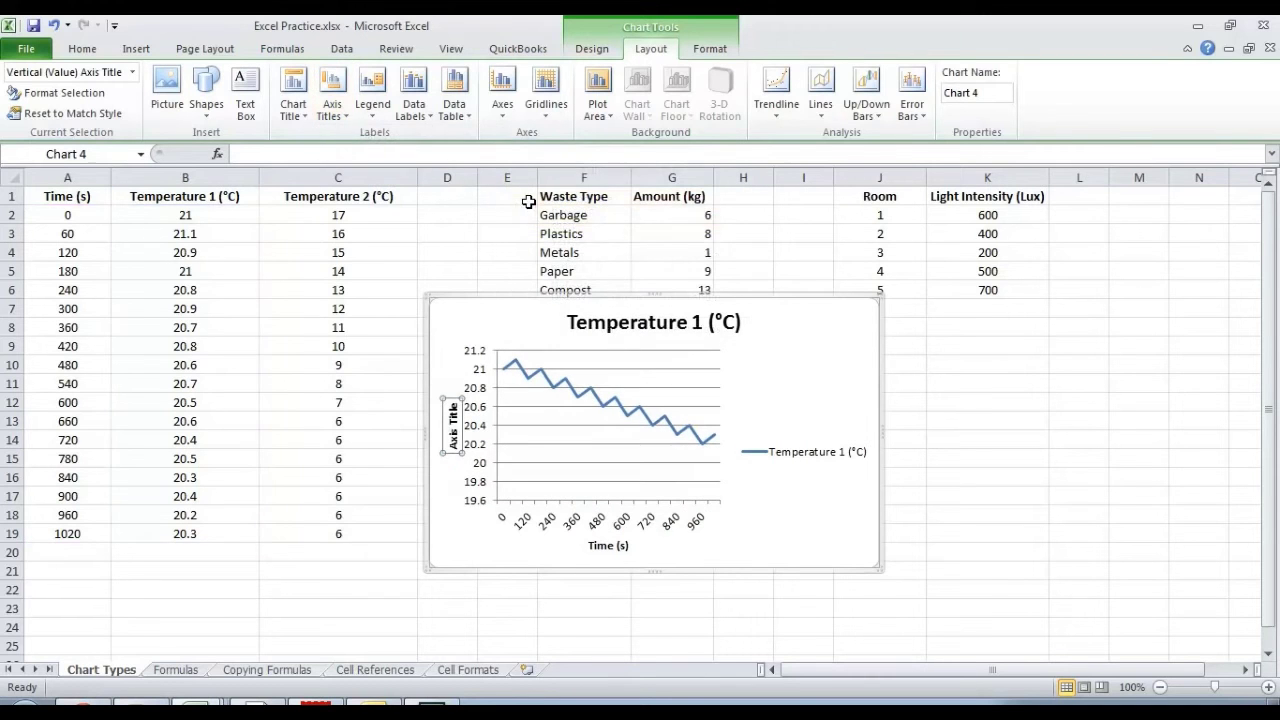
{"action": "triple_click", "coordinate": [449, 419]}
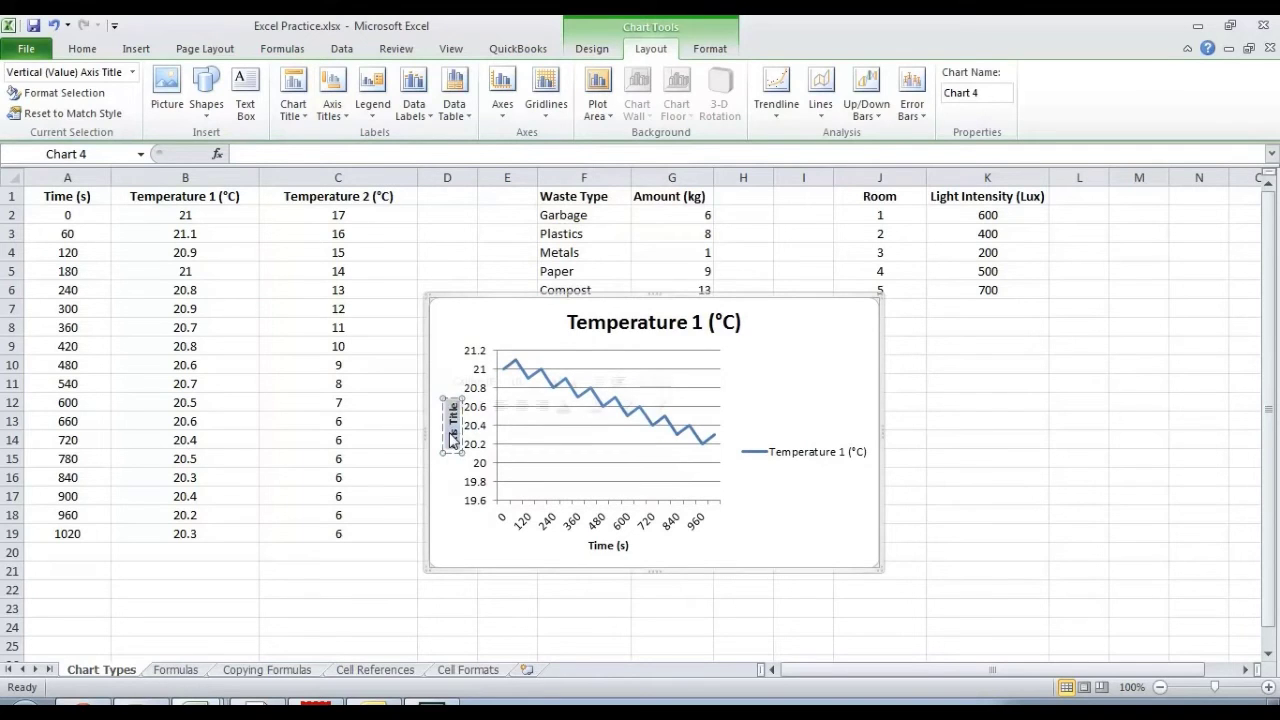
{"action": "type", "text": "Temperature"}
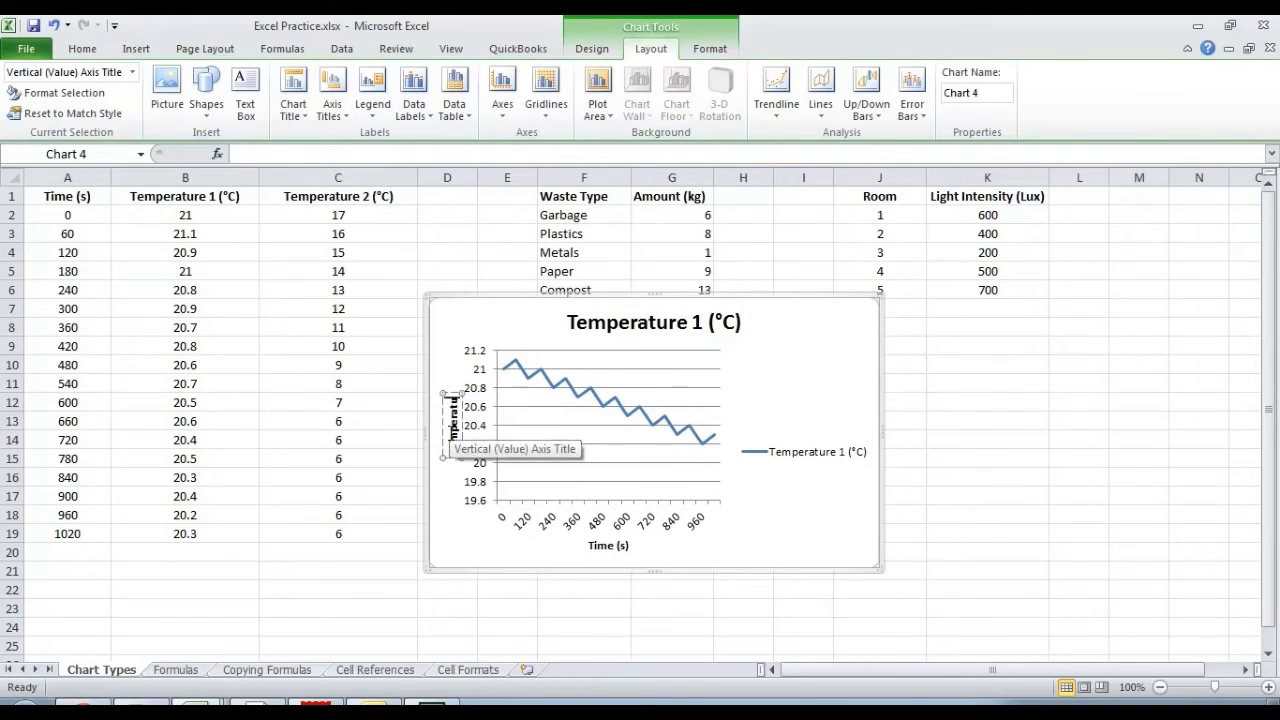
{"action": "type", "text": " (C"}
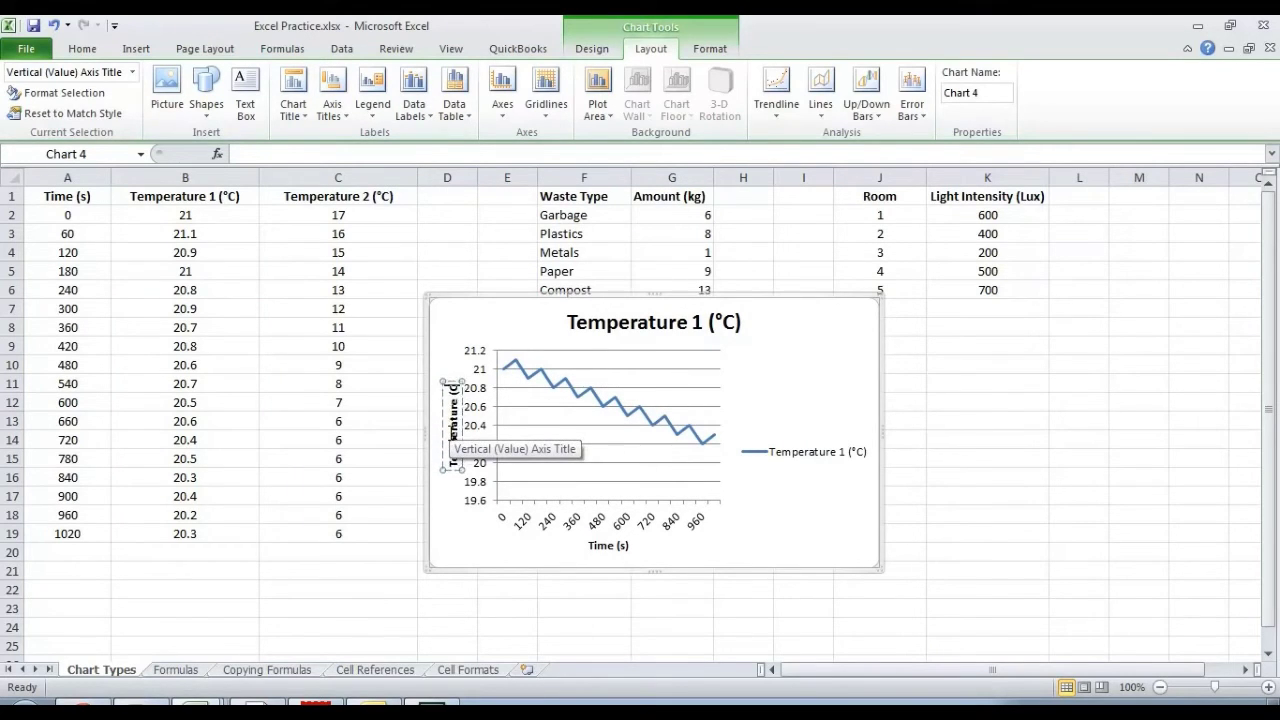
{"action": "type", "text": ")"}
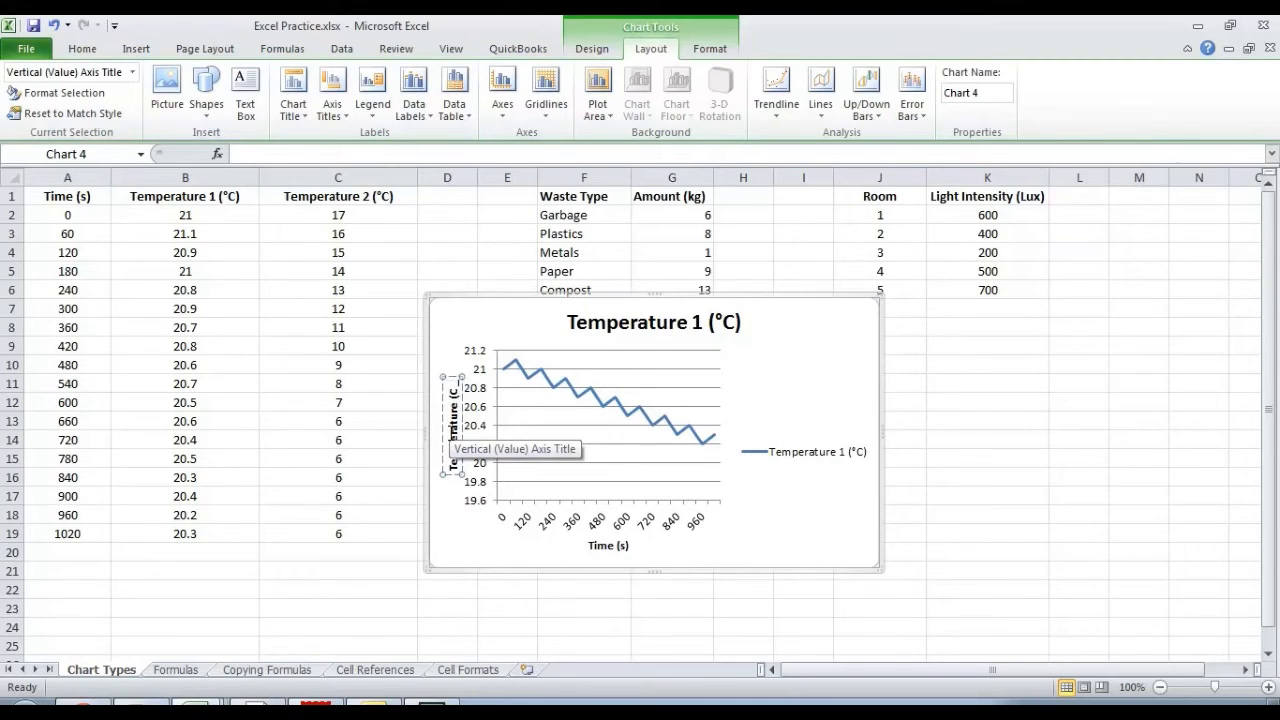
{"action": "key", "text": "BackSpace"}
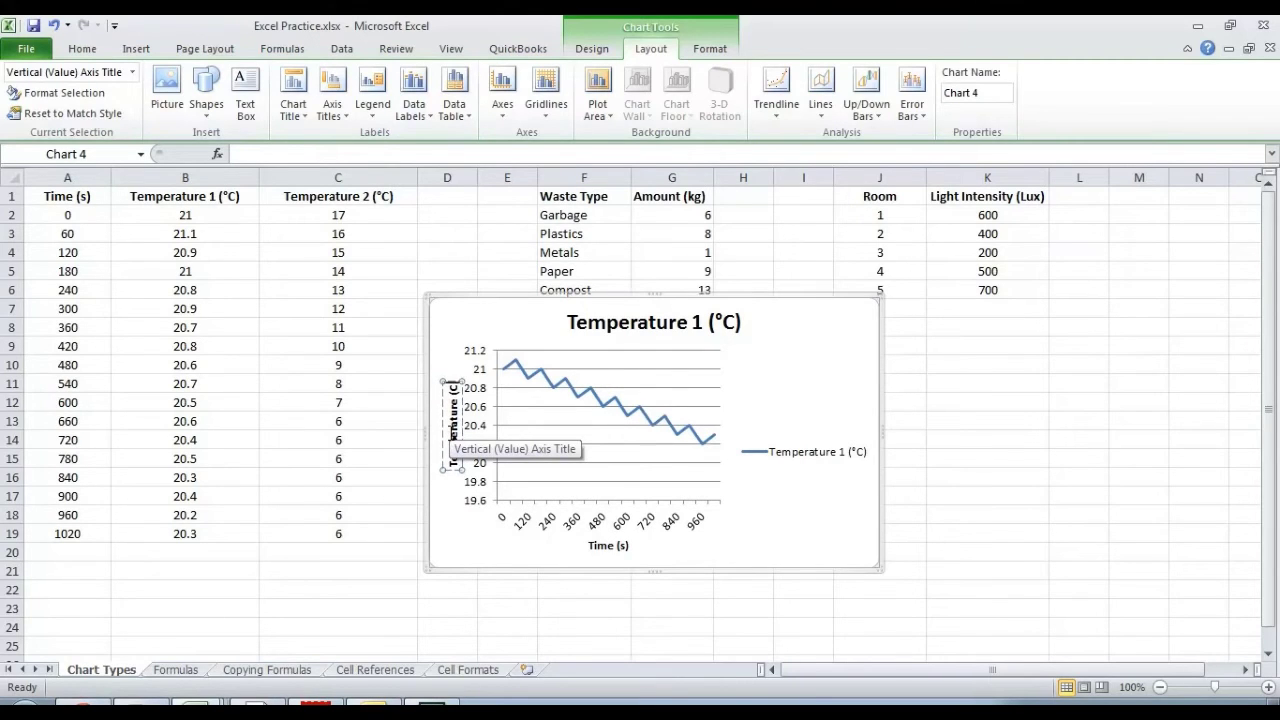
{"action": "type", "text": ")"}
{"action": "left_click", "coordinate": [487, 274]}
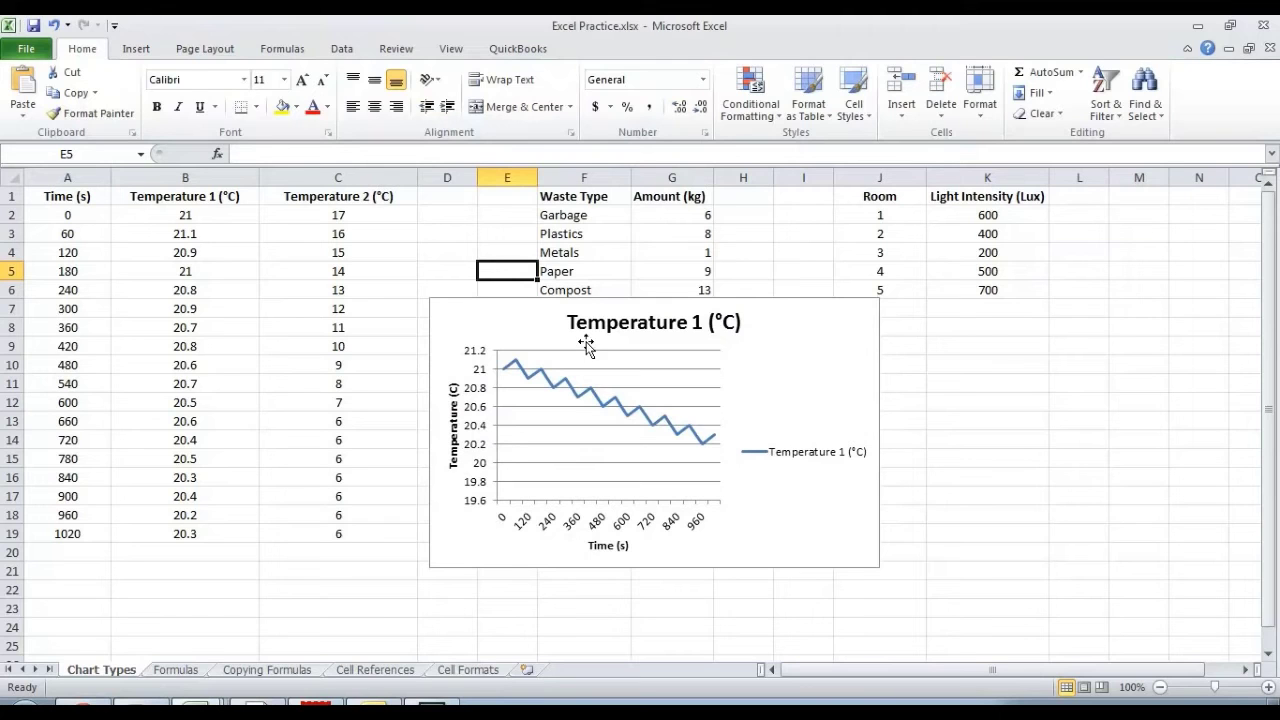
- Replace the chart title with "Temperature in Classroom versus Time"
{"action": "left_click", "coordinate": [663, 330]}
{"action": "double_click", "coordinate": [662, 333]}
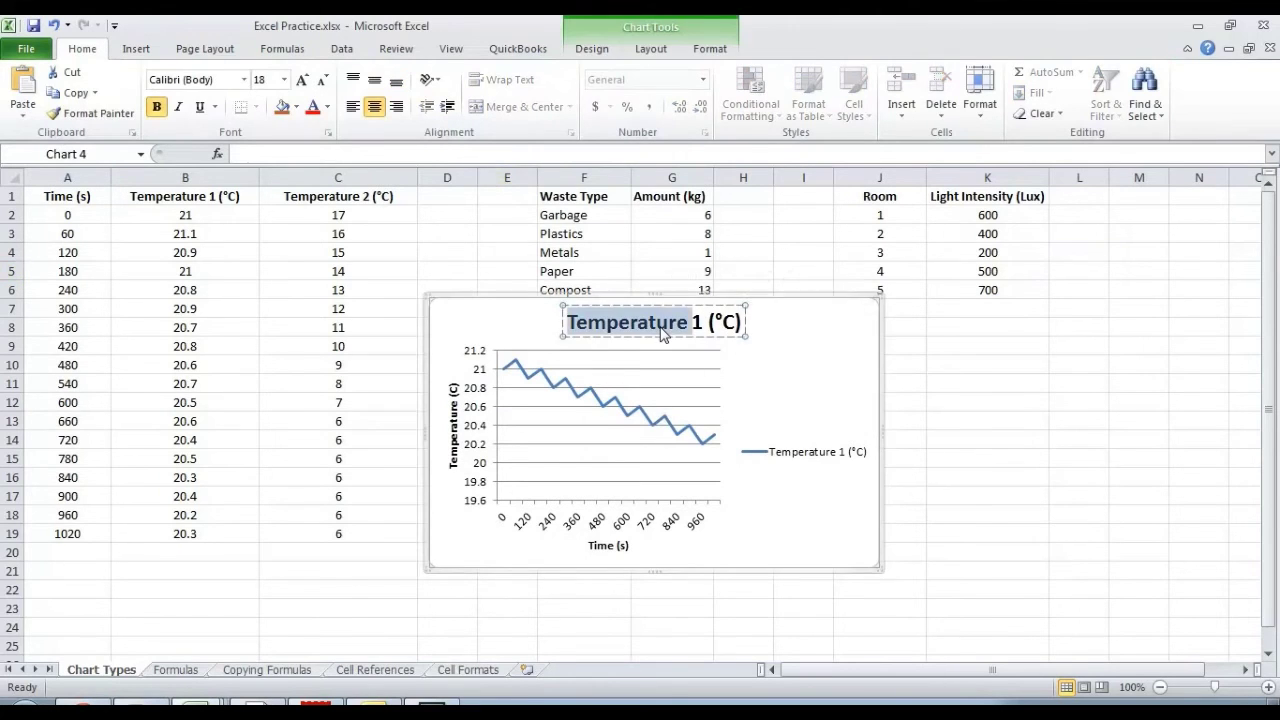
{"action": "left_click", "coordinate": [662, 333]}
{"action": "double_click", "coordinate": [662, 333]}
{"action": "key", "text": "Delete"}
{"action": "key", "text": "Delete"}
{"action": "key", "text": "Delete"}
{"action": "key", "text": "Delete"}
{"action": "key", "text": "Delete"}
{"action": "key", "text": "Delete"}
{"action": "key", "text": "Delete"}
{"action": "key", "text": "Delete"}
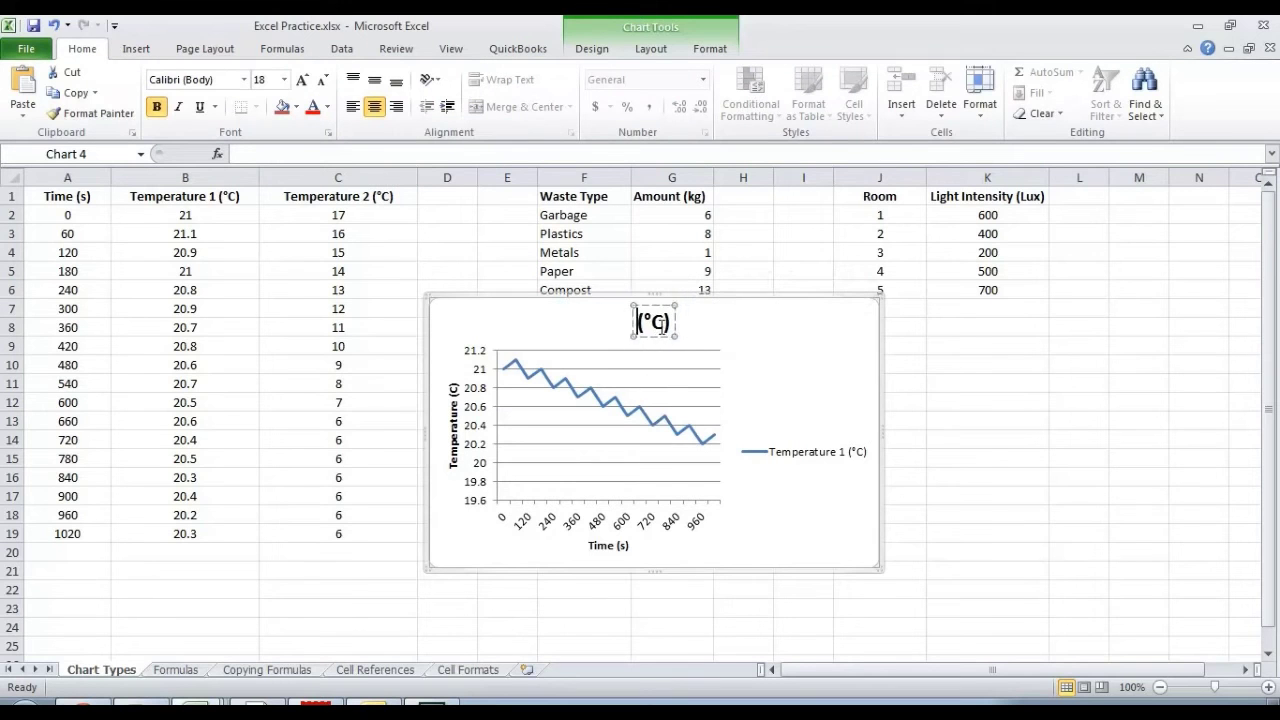
{"action": "type", "text": "Temperau"}
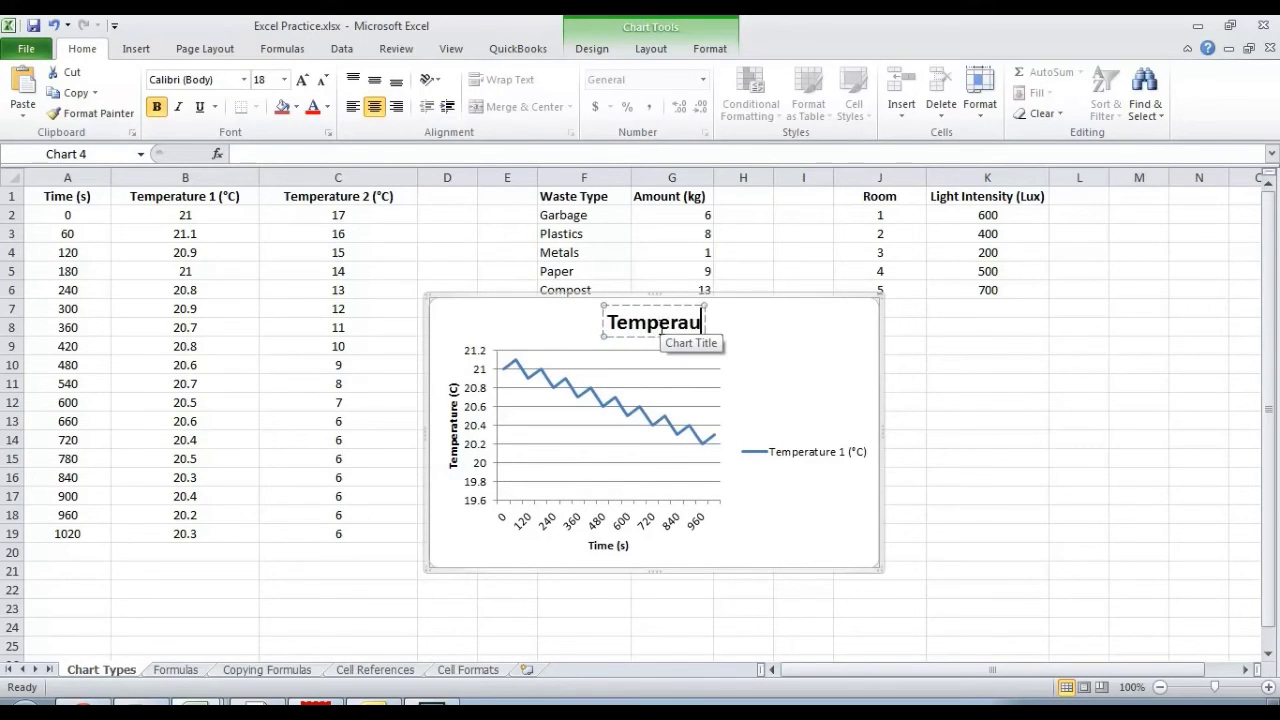
{"action": "key", "text": "BackSpace"}
{"action": "type", "text": "ture"}
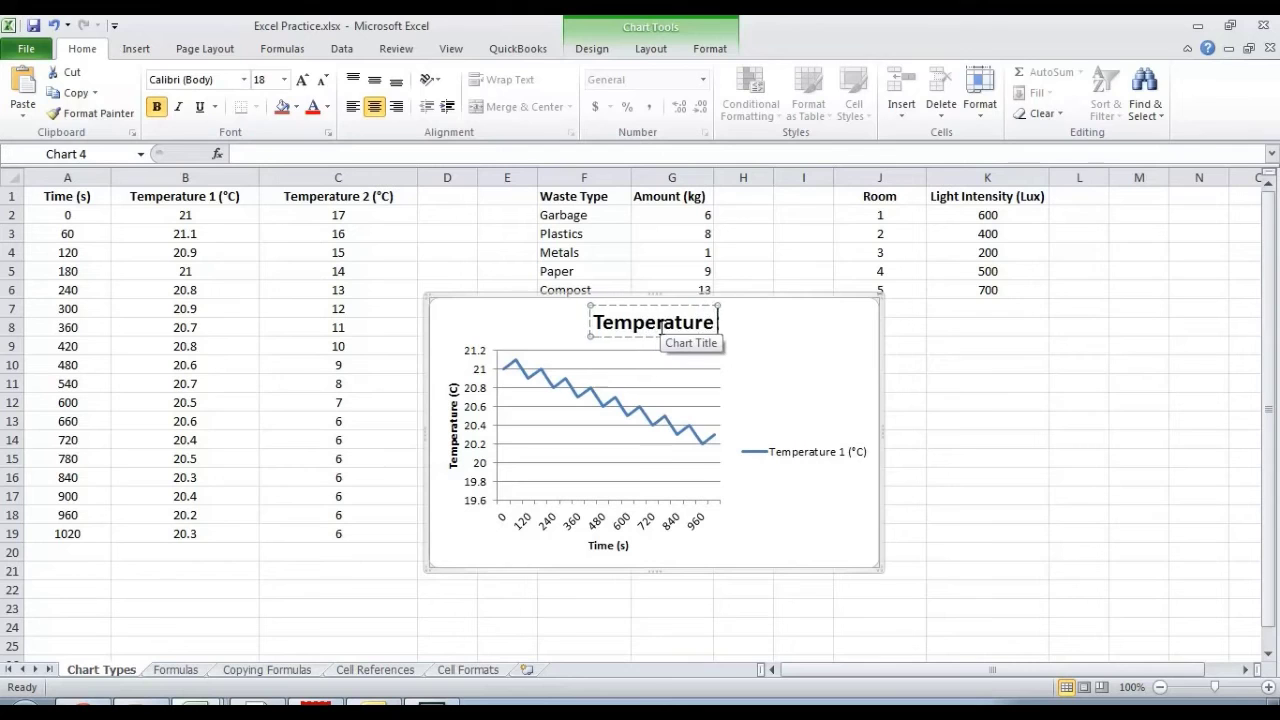
{"action": "type", "text": " in Classroom"}
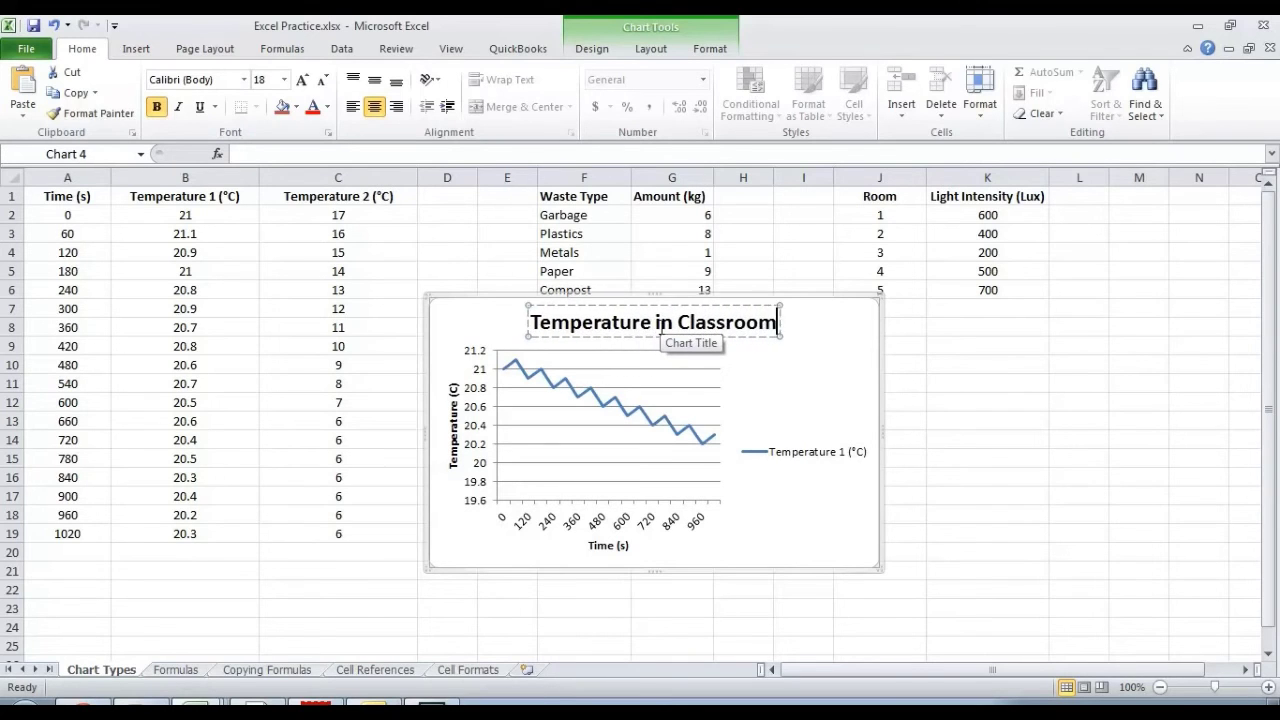
{"action": "type", "text": " versus Time"}
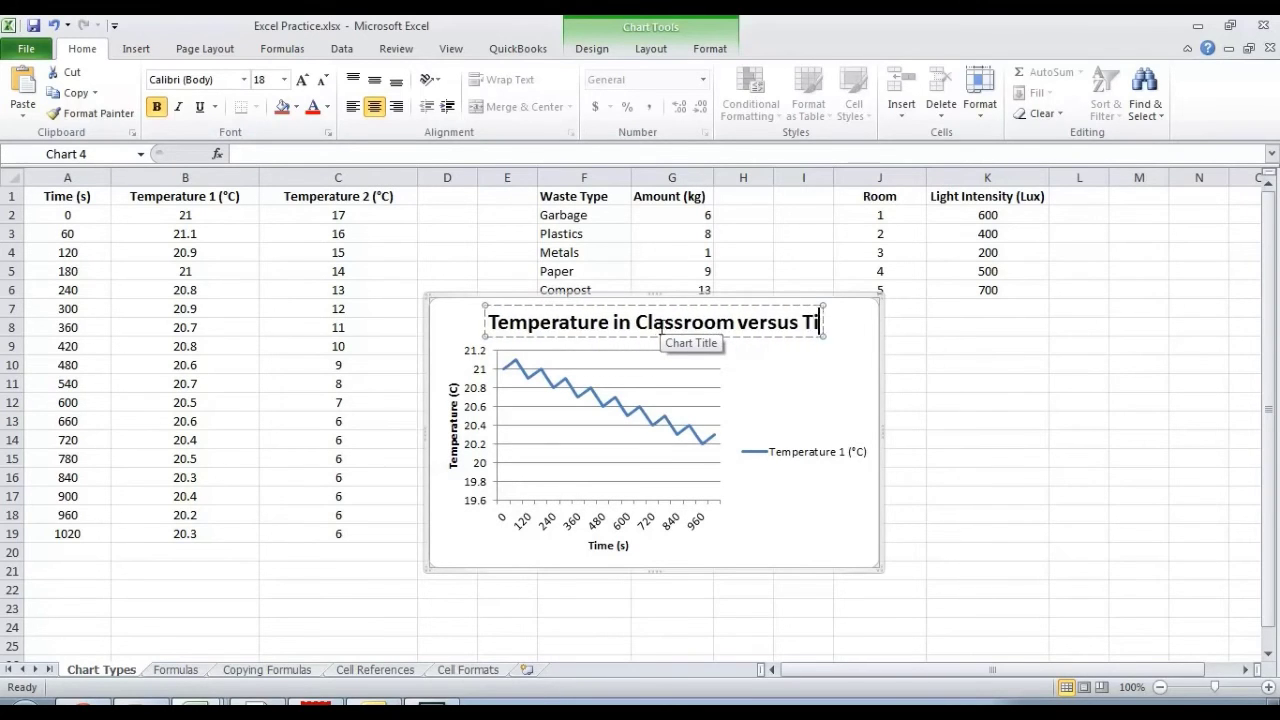
{"action": "left_click", "coordinate": [990, 402]}
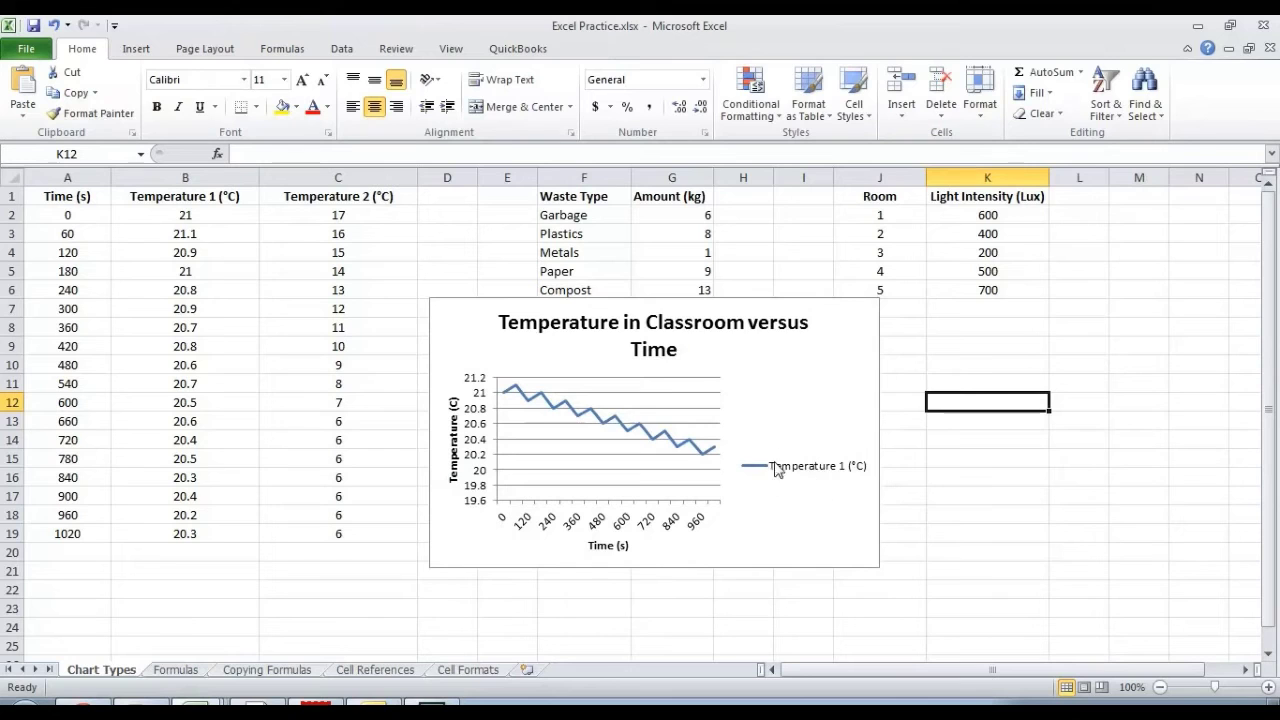
- Remove the legend from the temperature line chart
{"action": "left_click", "coordinate": [831, 354]}
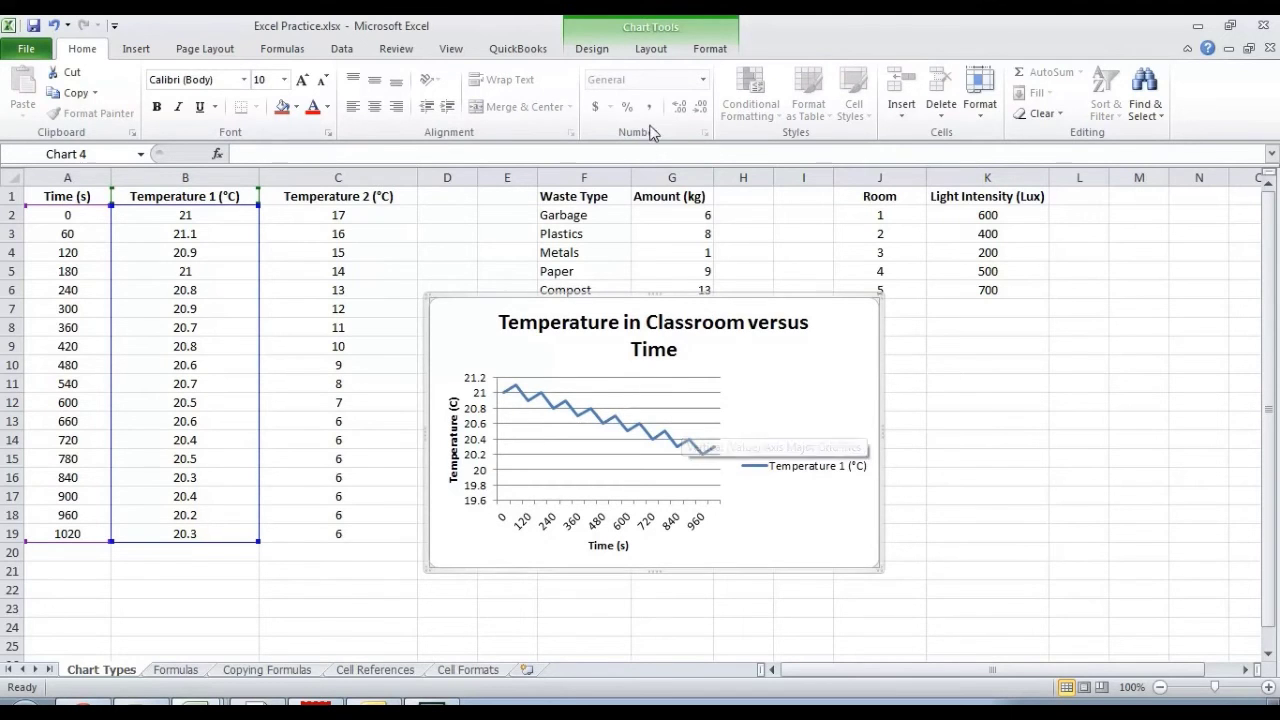
{"action": "left_click", "coordinate": [651, 49]}
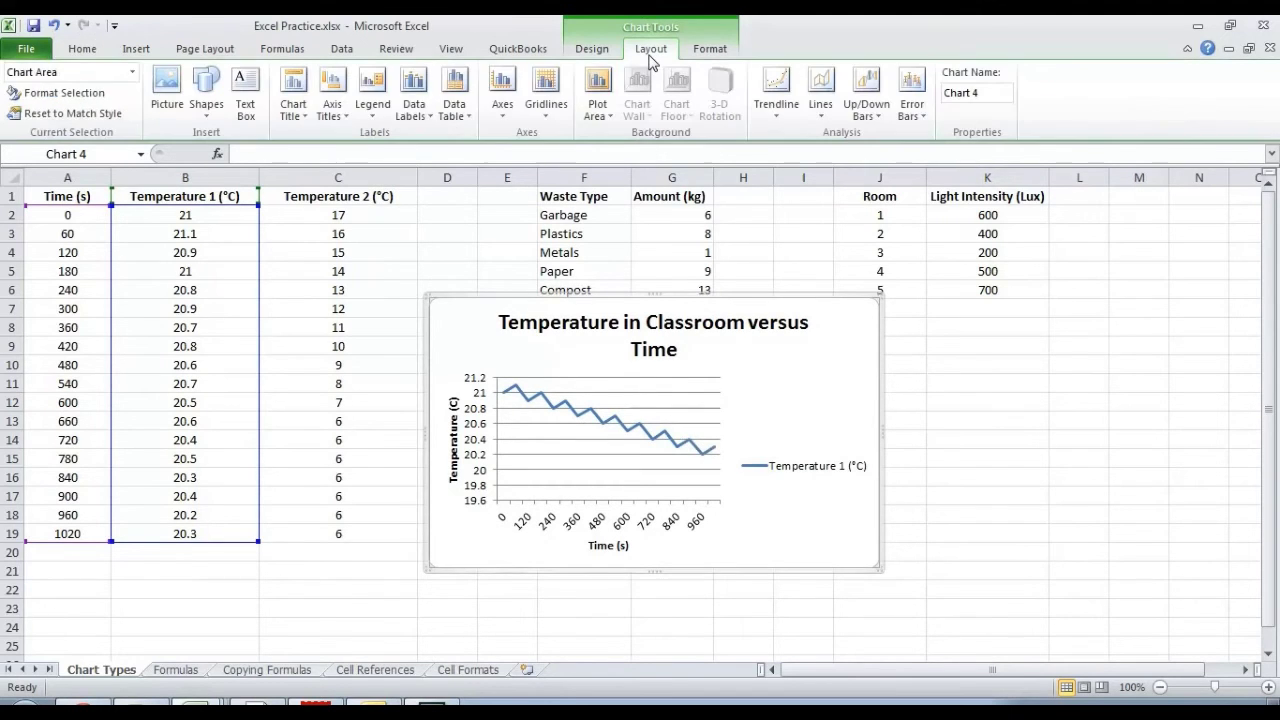
{"action": "left_click", "coordinate": [372, 92]}
{"action": "left_click", "coordinate": [400, 150]}
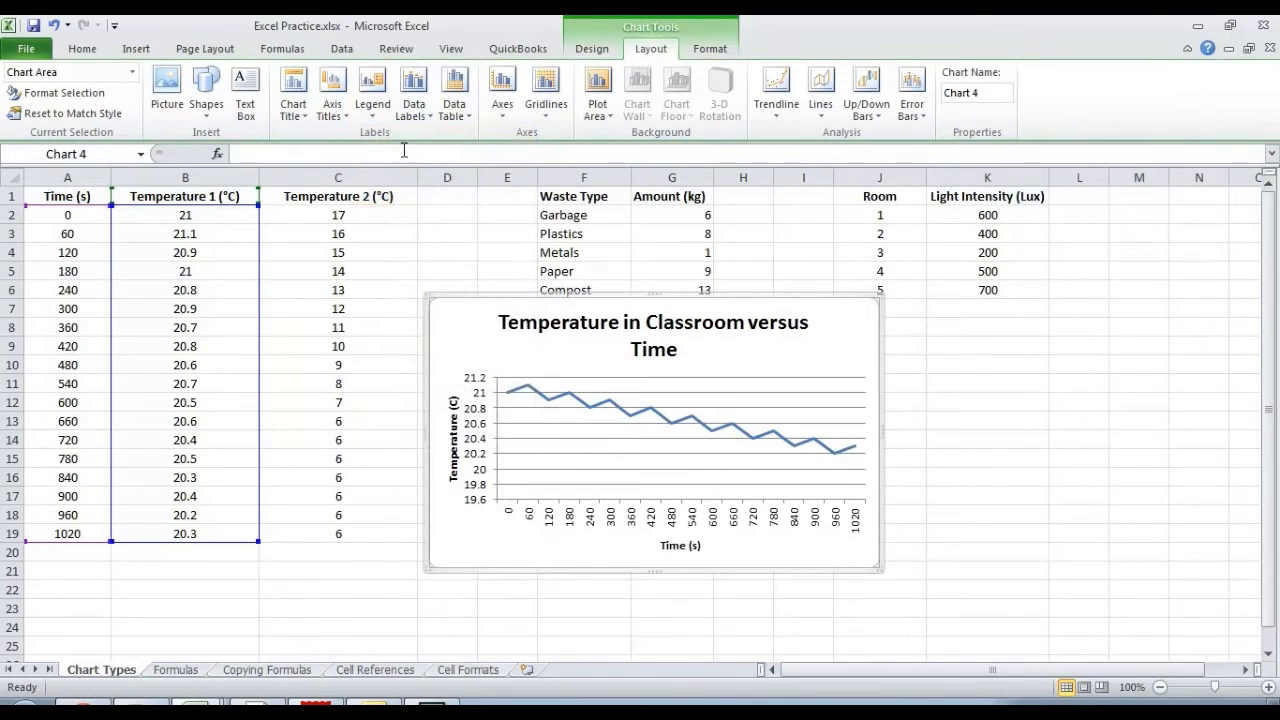
{"action": "left_click", "coordinate": [1011, 347]}
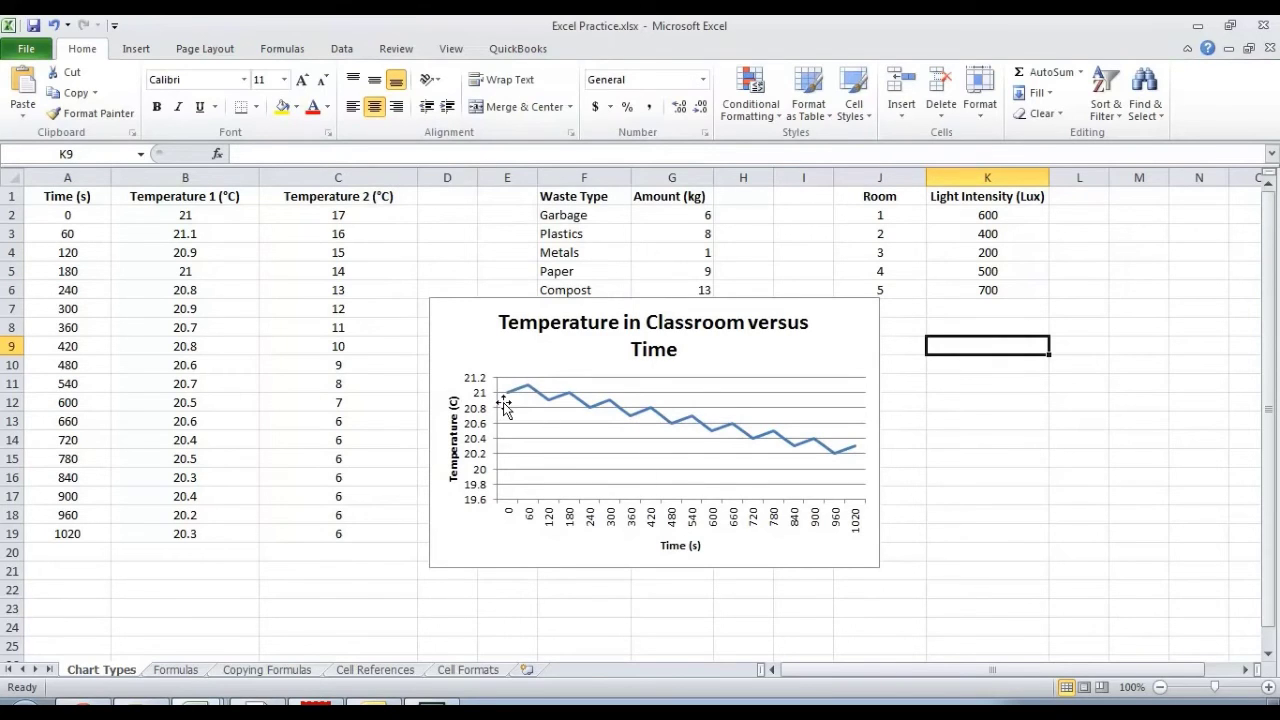
{"action": "left_click", "coordinate": [545, 402]}
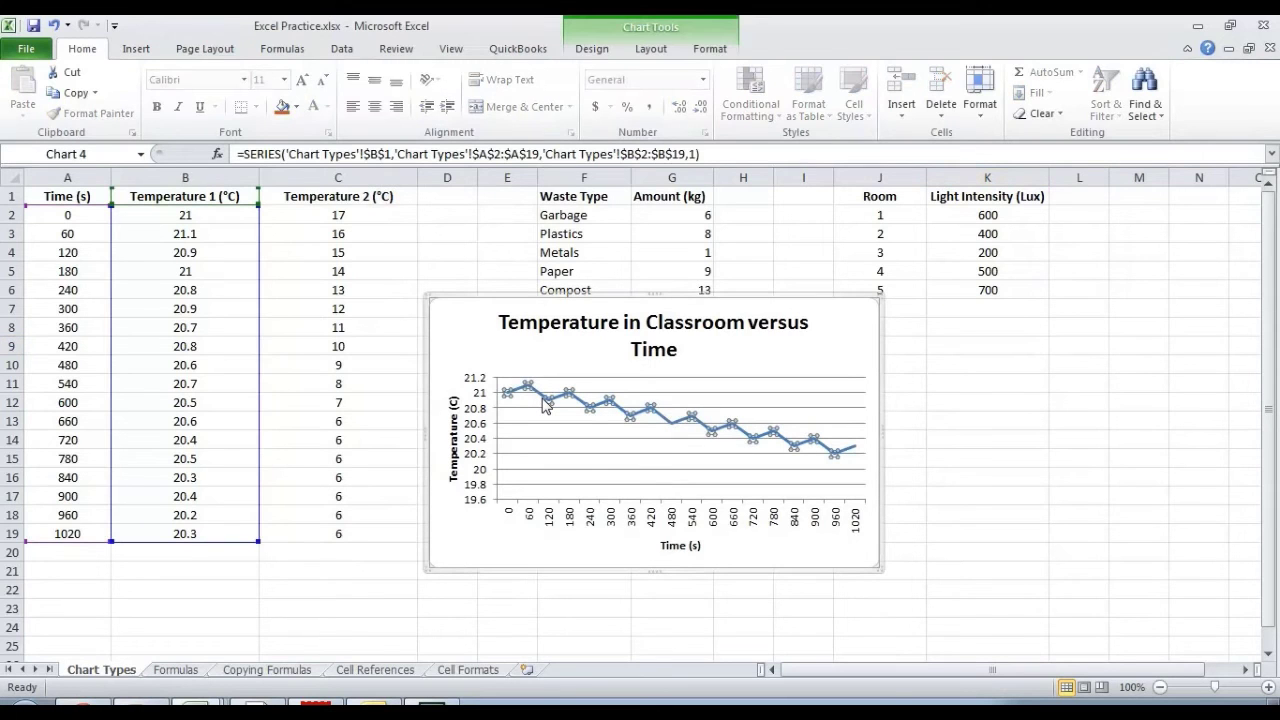
{"action": "right_click", "coordinate": [545, 402]}
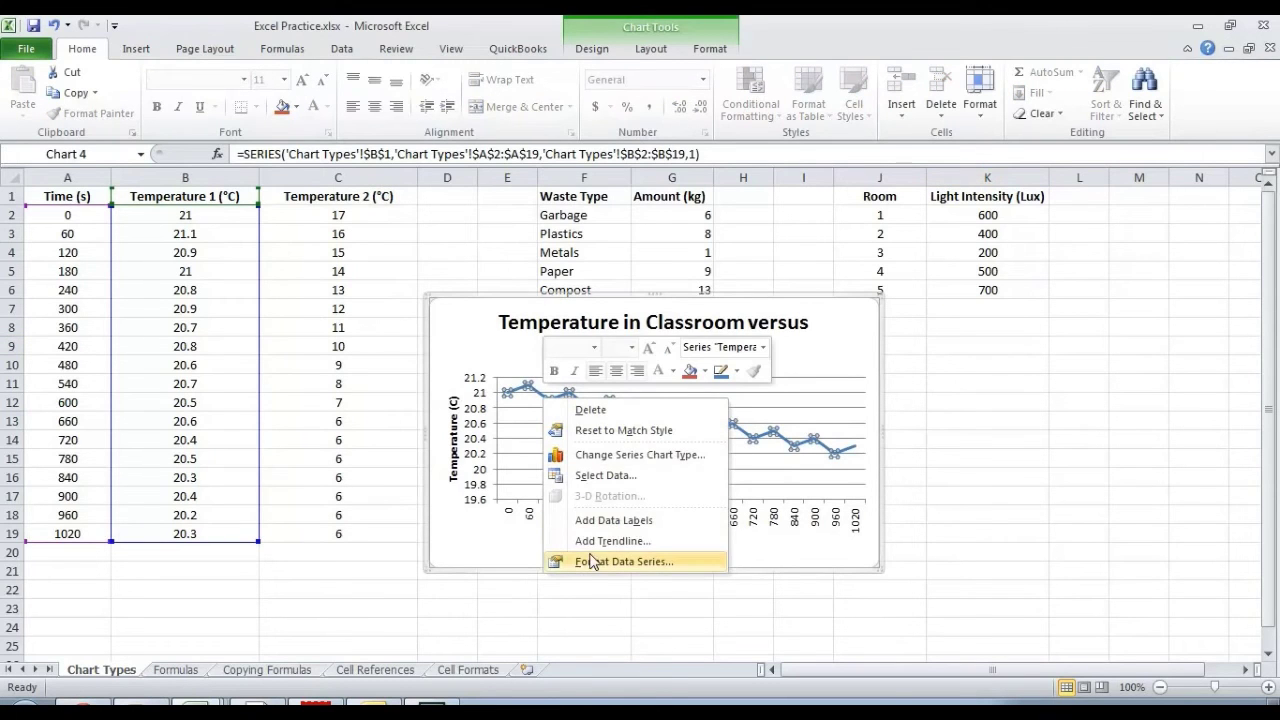
{"action": "left_click", "coordinate": [447, 534]}
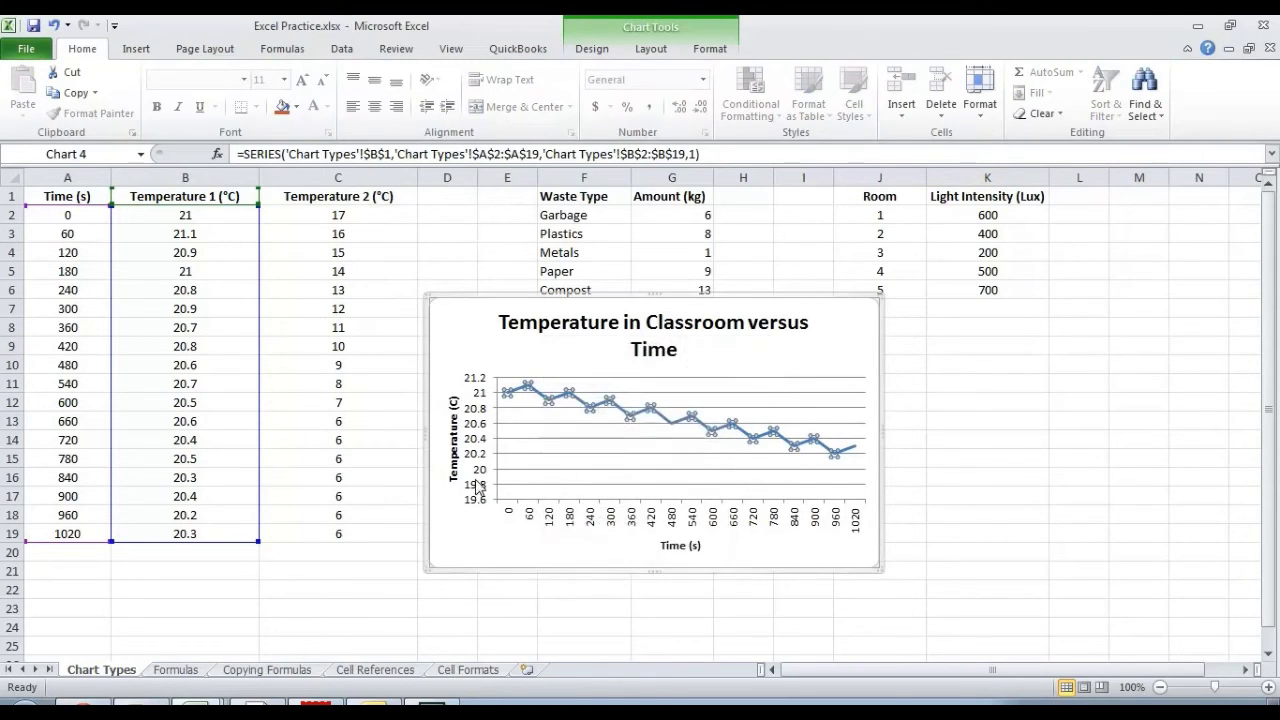
{"action": "right_click", "coordinate": [478, 470]}
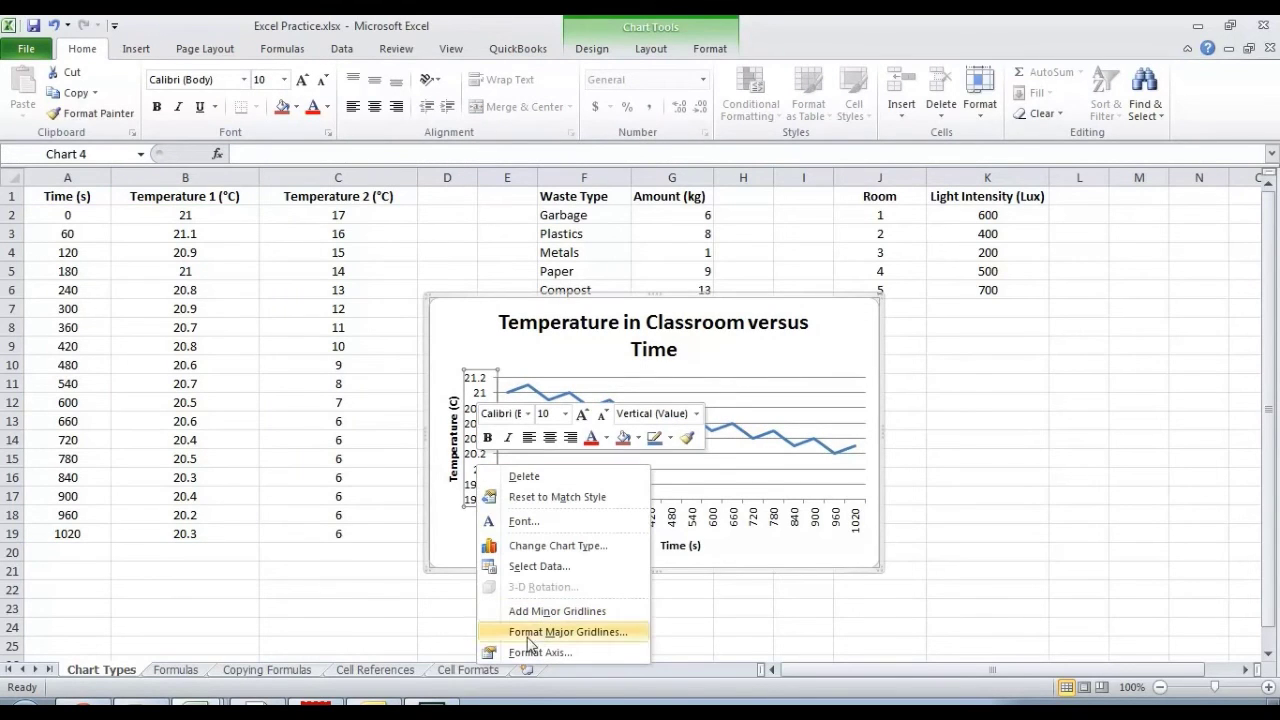
{"action": "left_click", "coordinate": [440, 530]}
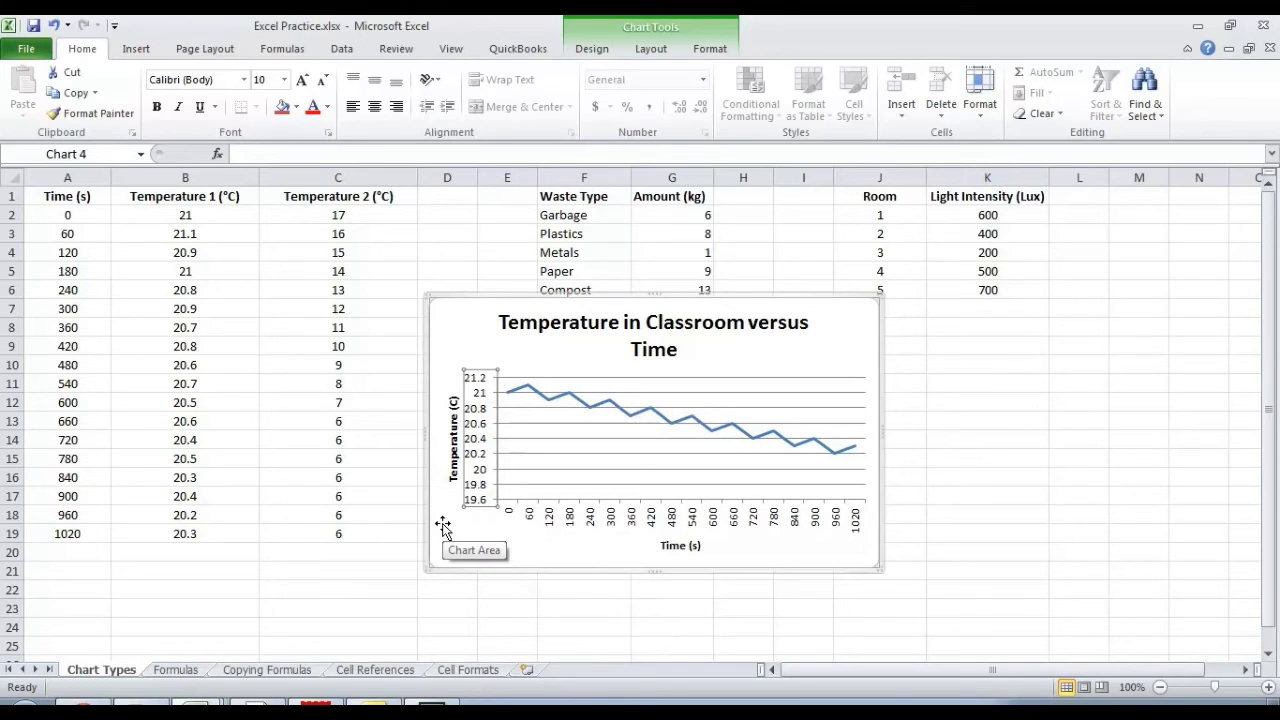
{"action": "left_click", "coordinate": [475, 567]}
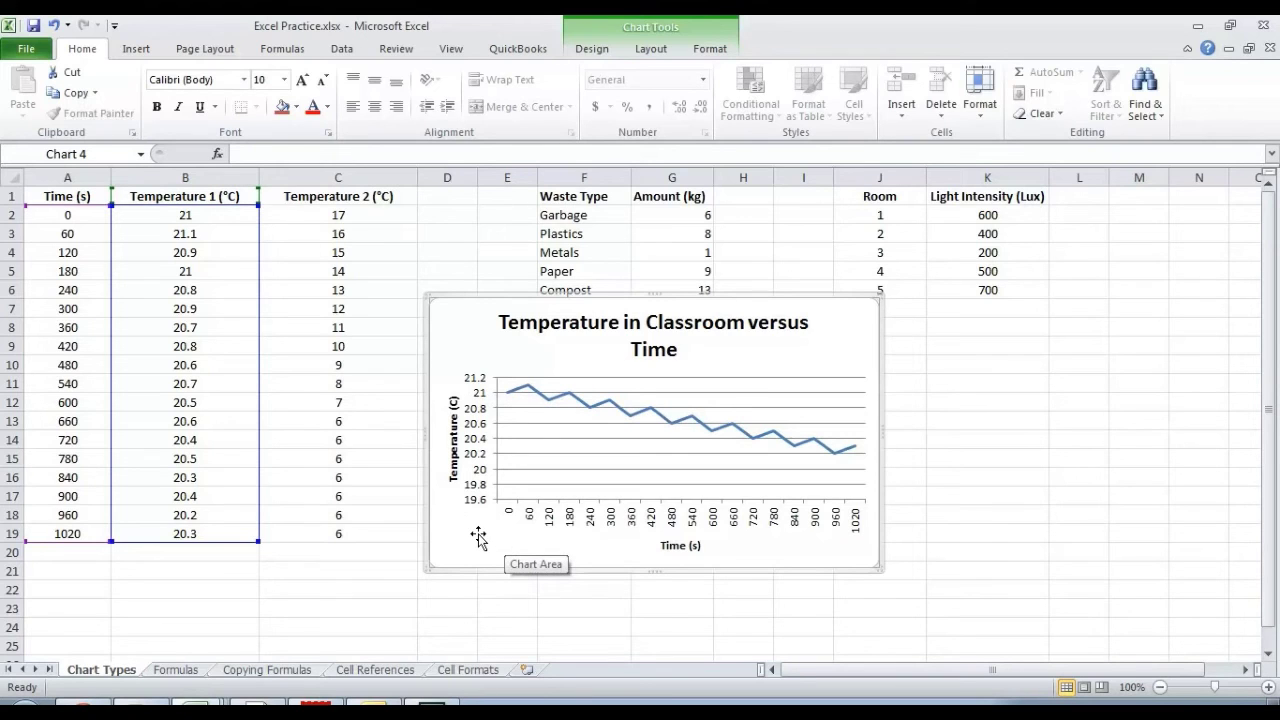
{"action": "left_click", "coordinate": [205, 216]}
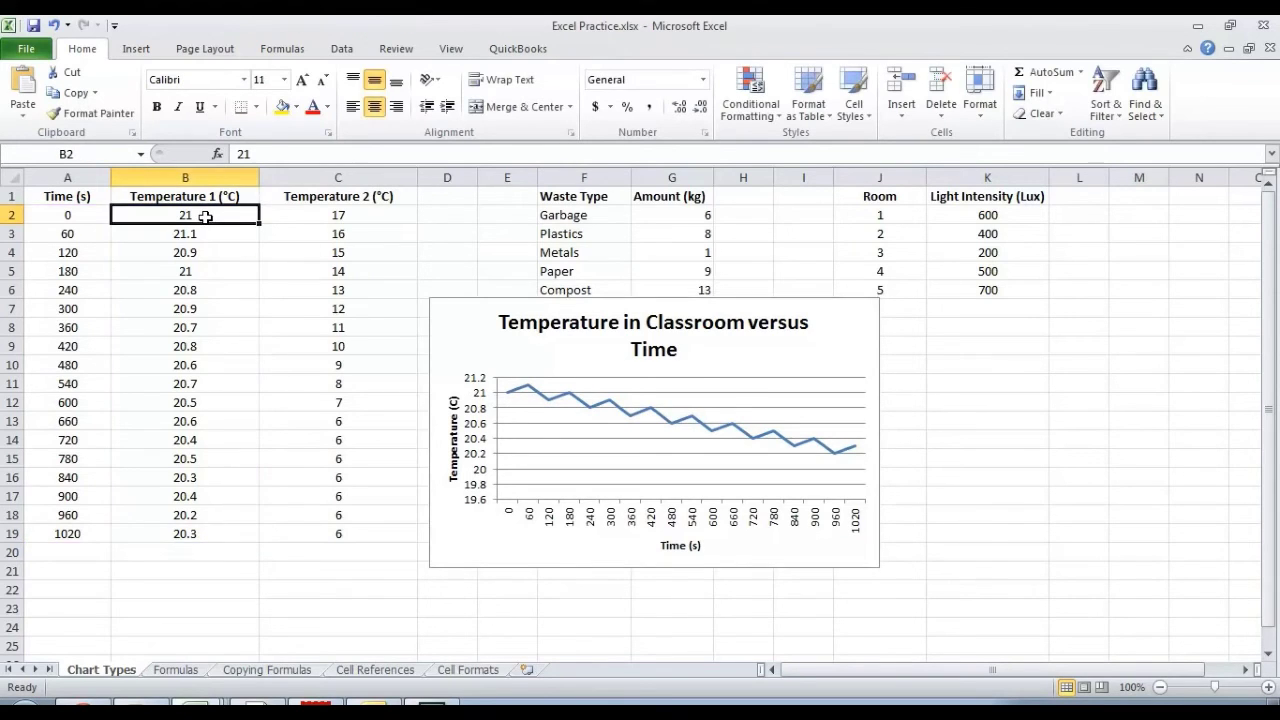
{"action": "left_click", "coordinate": [200, 535]}
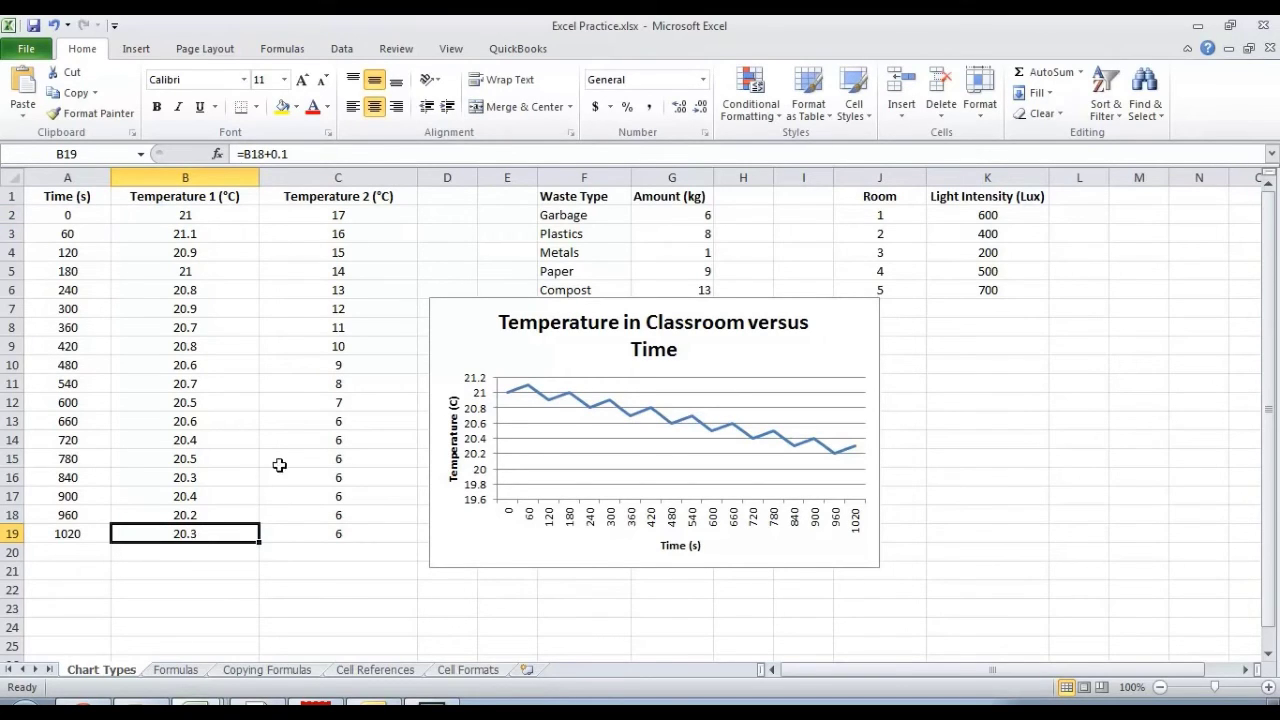
- Fix the scale of the chart's vertical axis to a minimum of 0 and a maximum of 25
{"action": "left_click", "coordinate": [476, 438]}
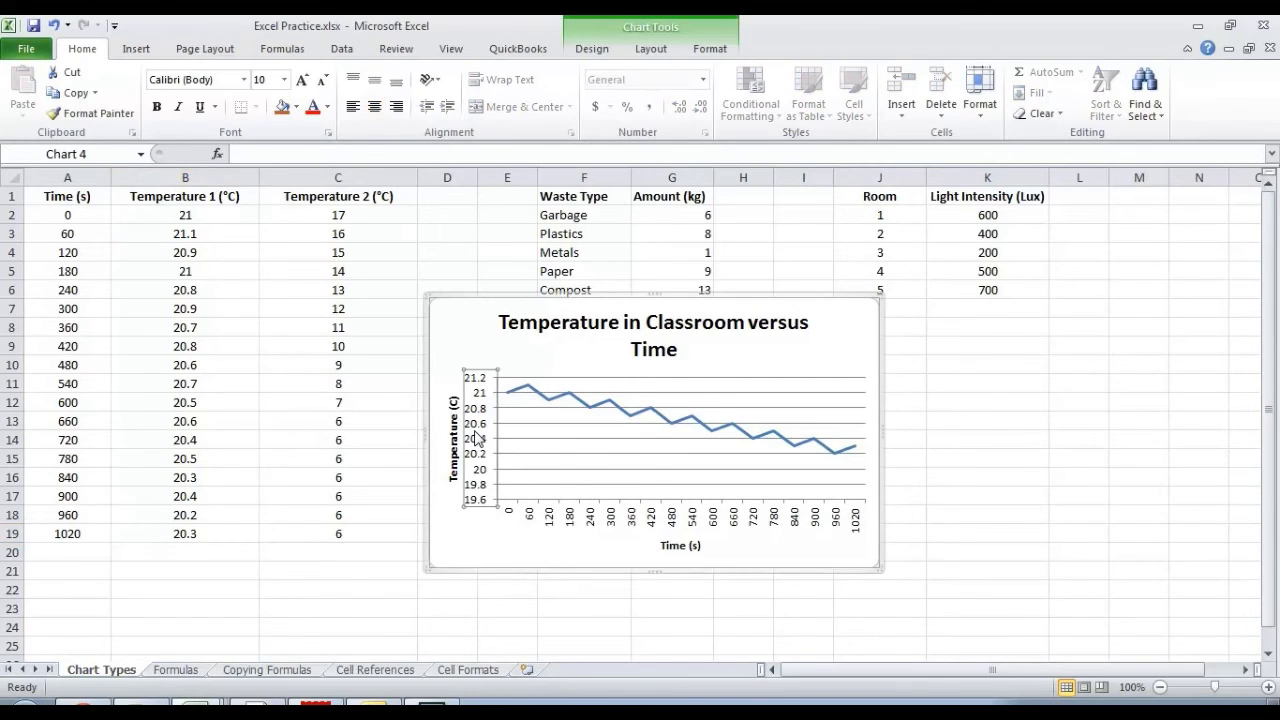
{"action": "right_click", "coordinate": [476, 438]}
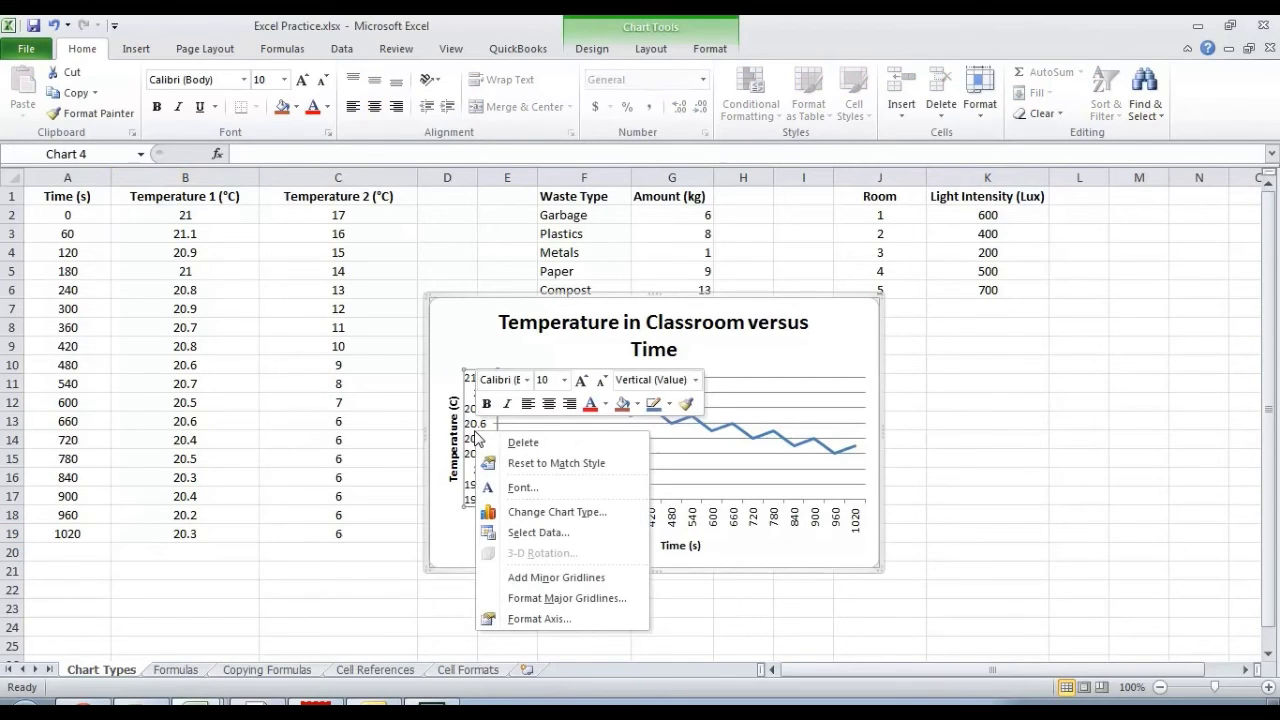
{"action": "left_click", "coordinate": [527, 620]}
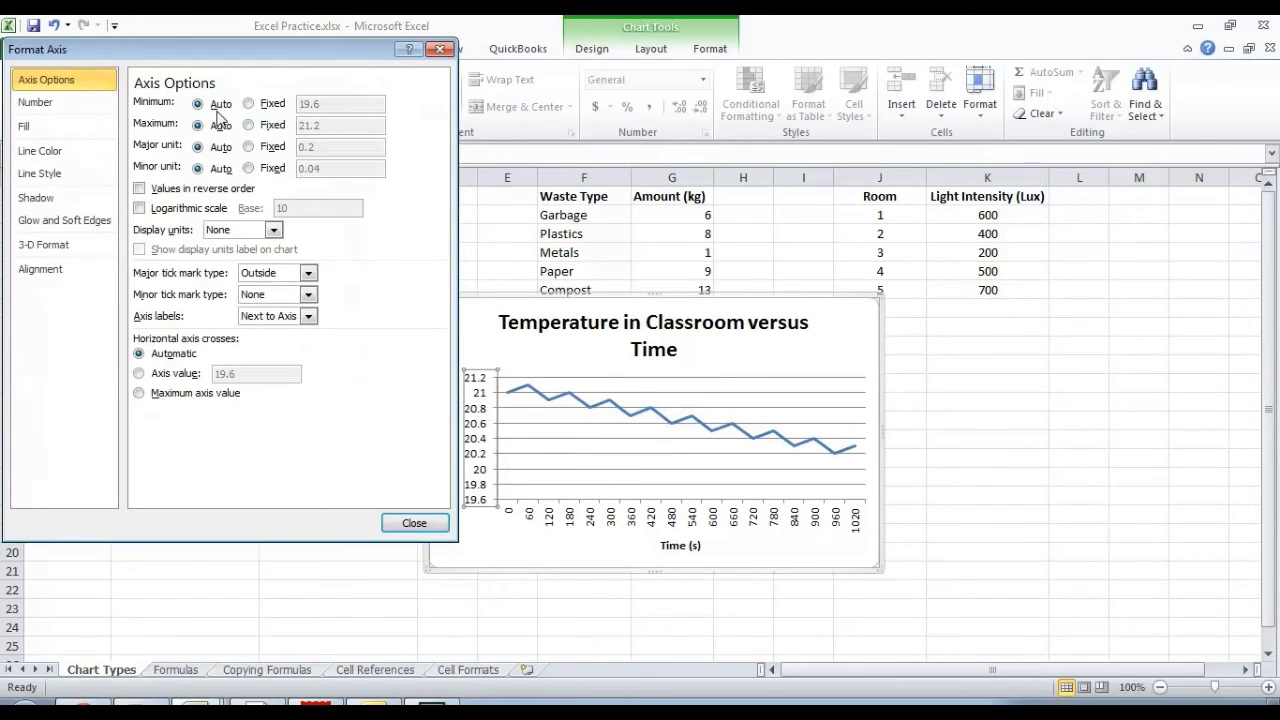
{"action": "left_click", "coordinate": [249, 104]}
{"action": "left_click", "coordinate": [250, 125]}
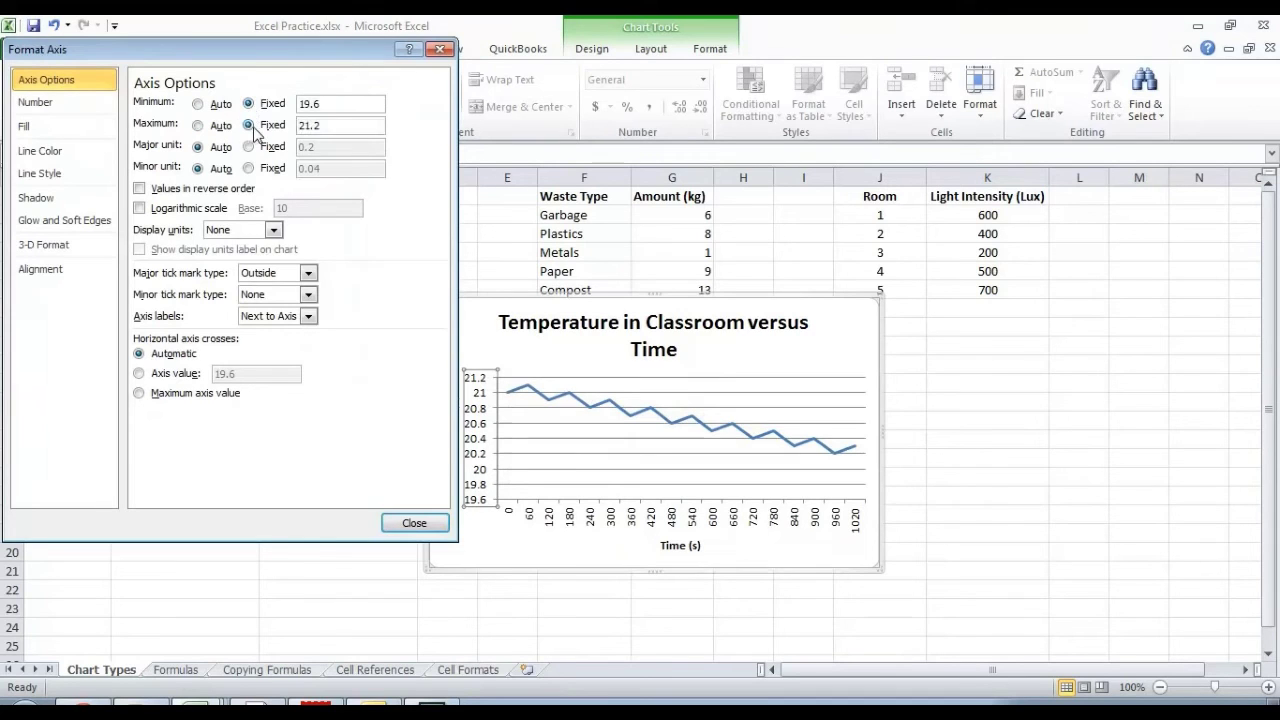
{"action": "double_click", "coordinate": [352, 102]}
{"action": "type", "text": "0"}
{"action": "double_click", "coordinate": [352, 125]}
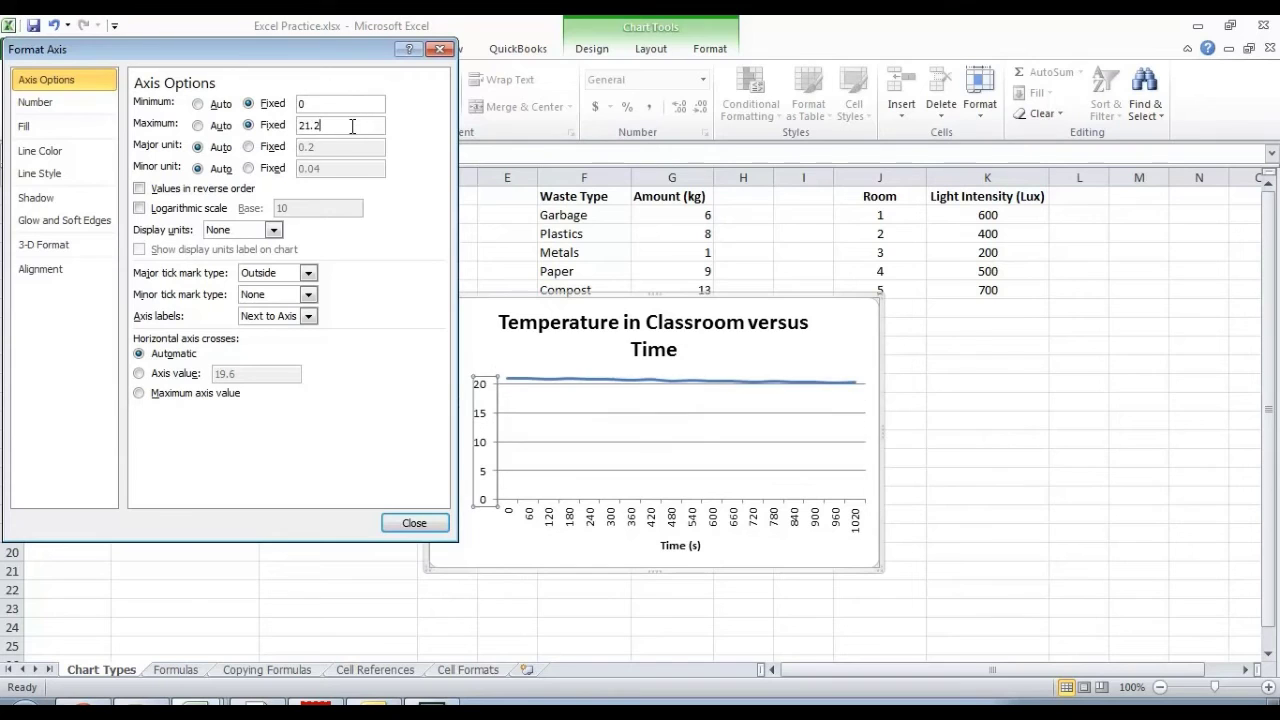
{"action": "type", "text": "25"}
{"action": "left_click", "coordinate": [405, 522]}
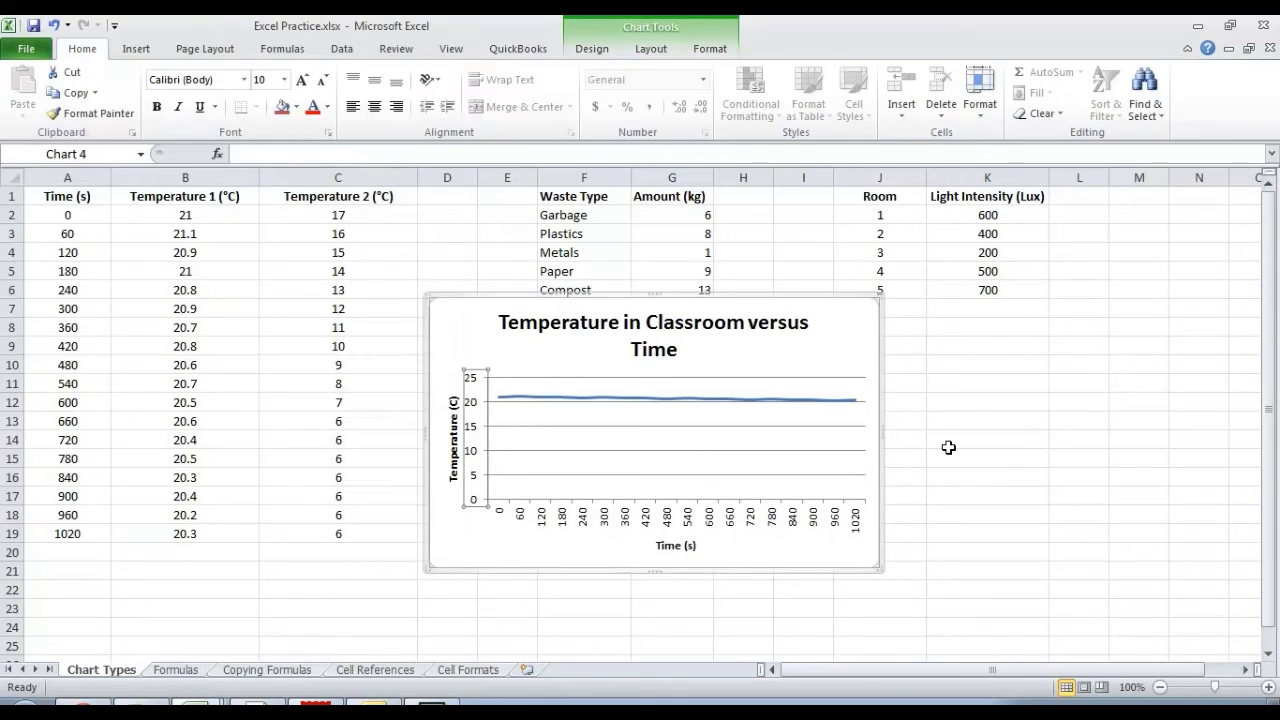
- Add a second data series to the line chart, named from the Temperature 2 header in C1 with values from C2:C19
{"action": "left_click", "coordinate": [459, 326]}
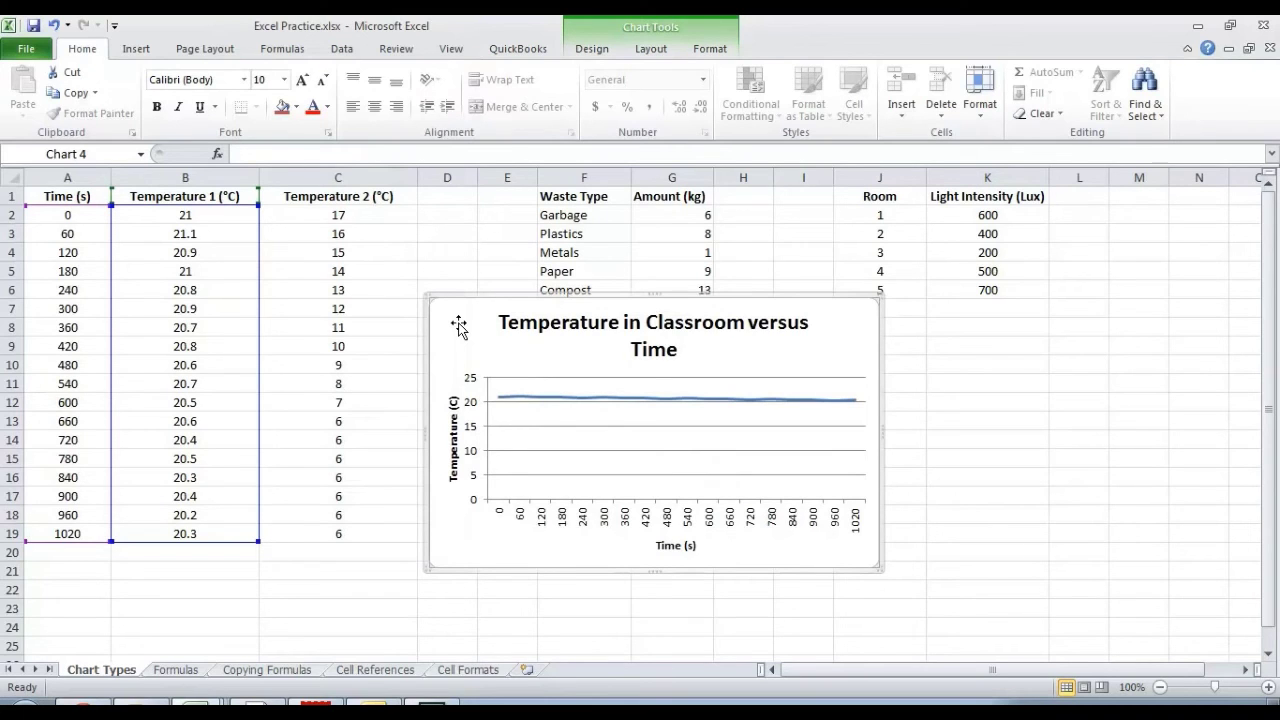
{"action": "left_click", "coordinate": [543, 424]}
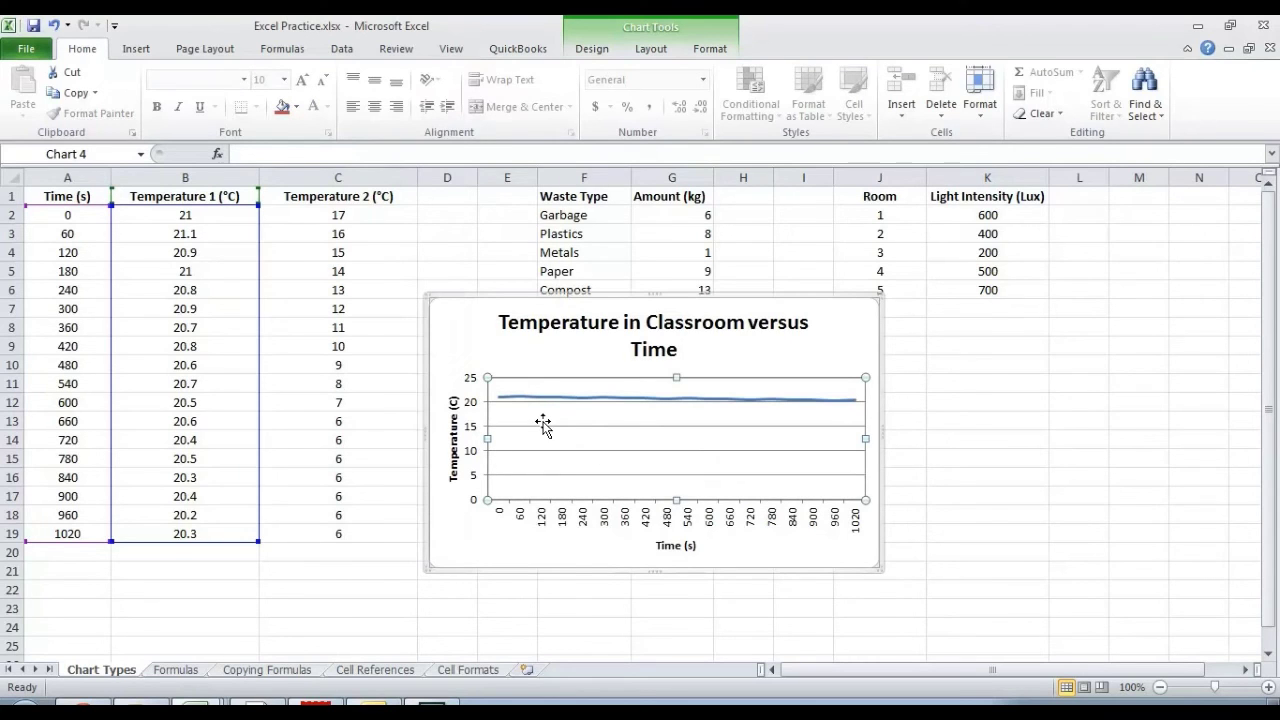
{"action": "right_click", "coordinate": [543, 424]}
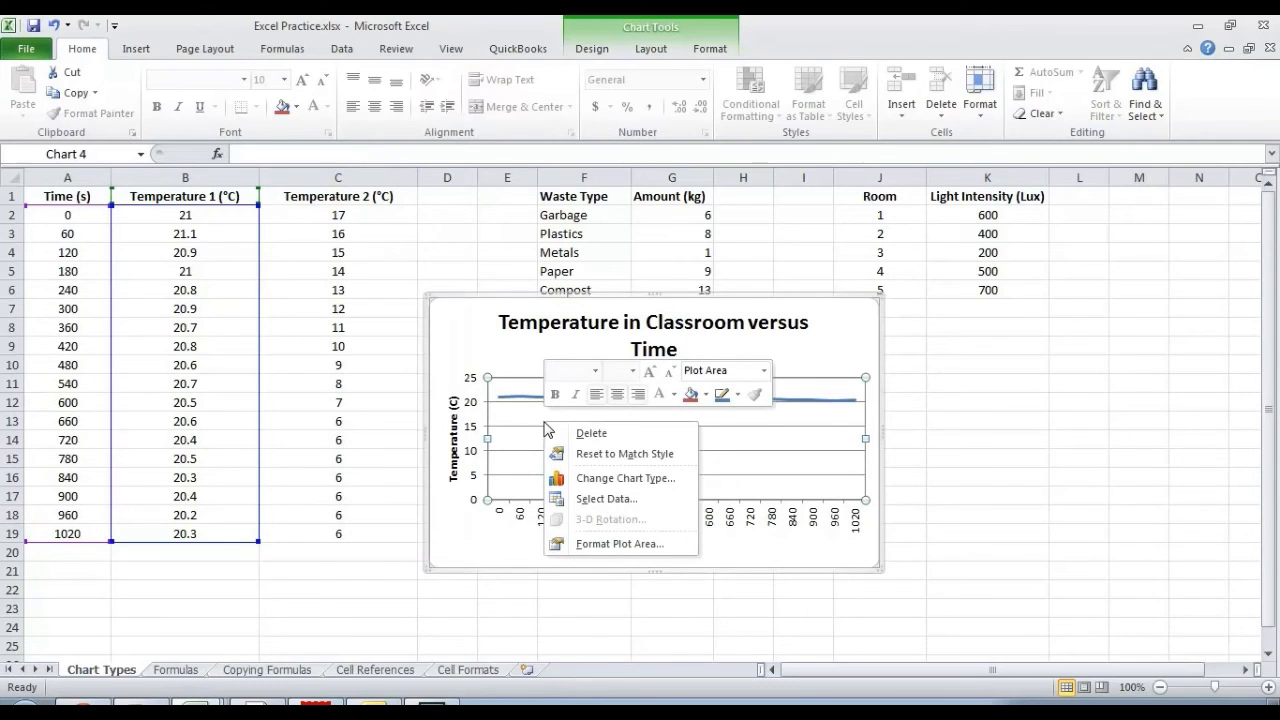
{"action": "left_click", "coordinate": [577, 501]}
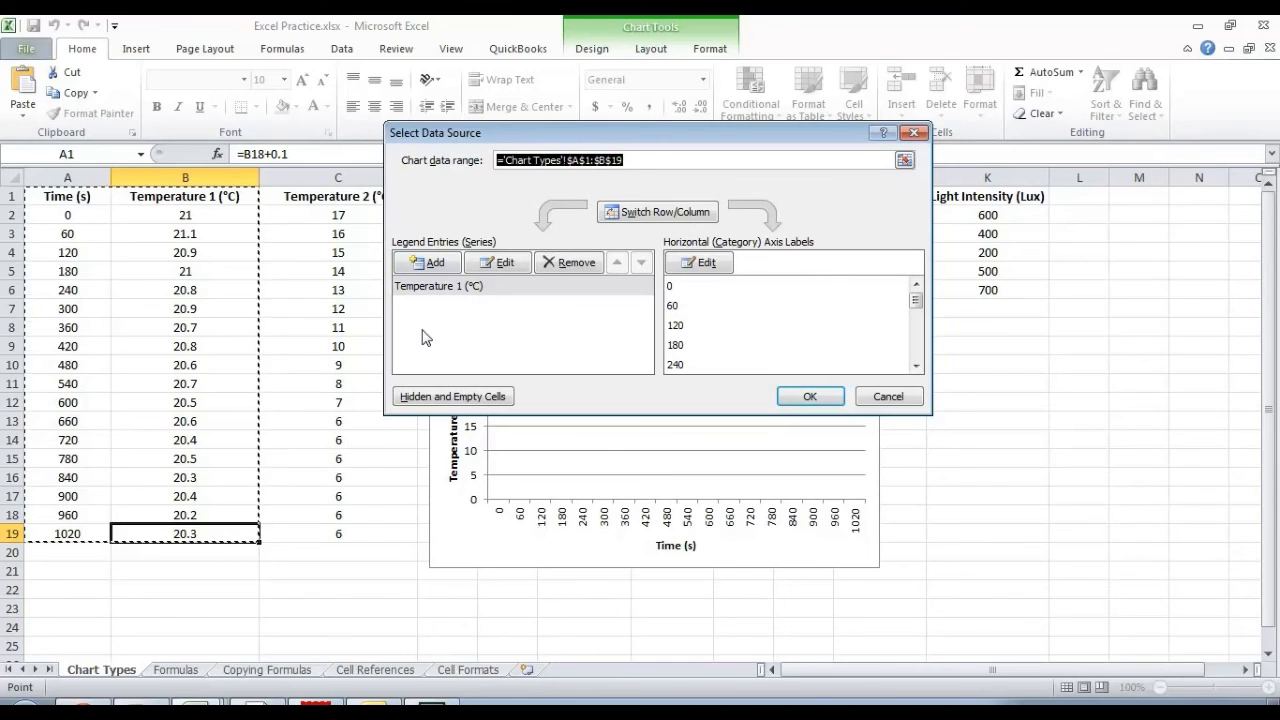
{"action": "left_click", "coordinate": [427, 260]}
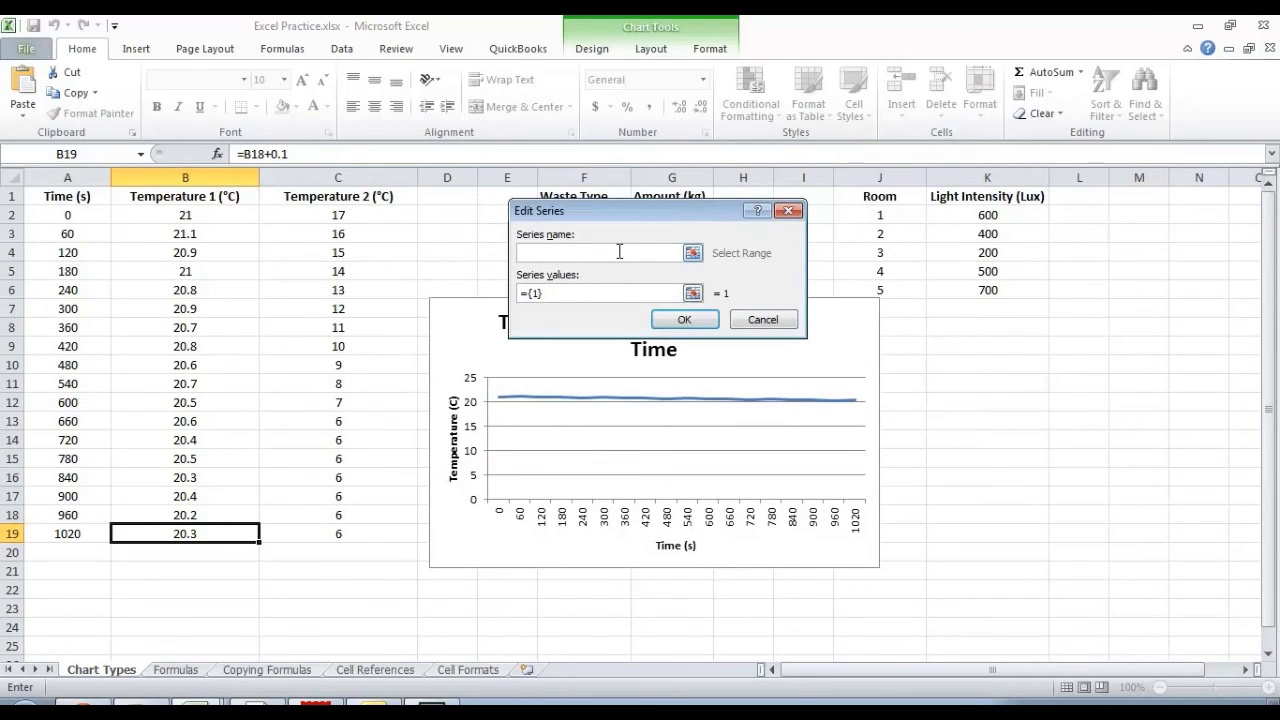
{"action": "left_click", "coordinate": [397, 200]}
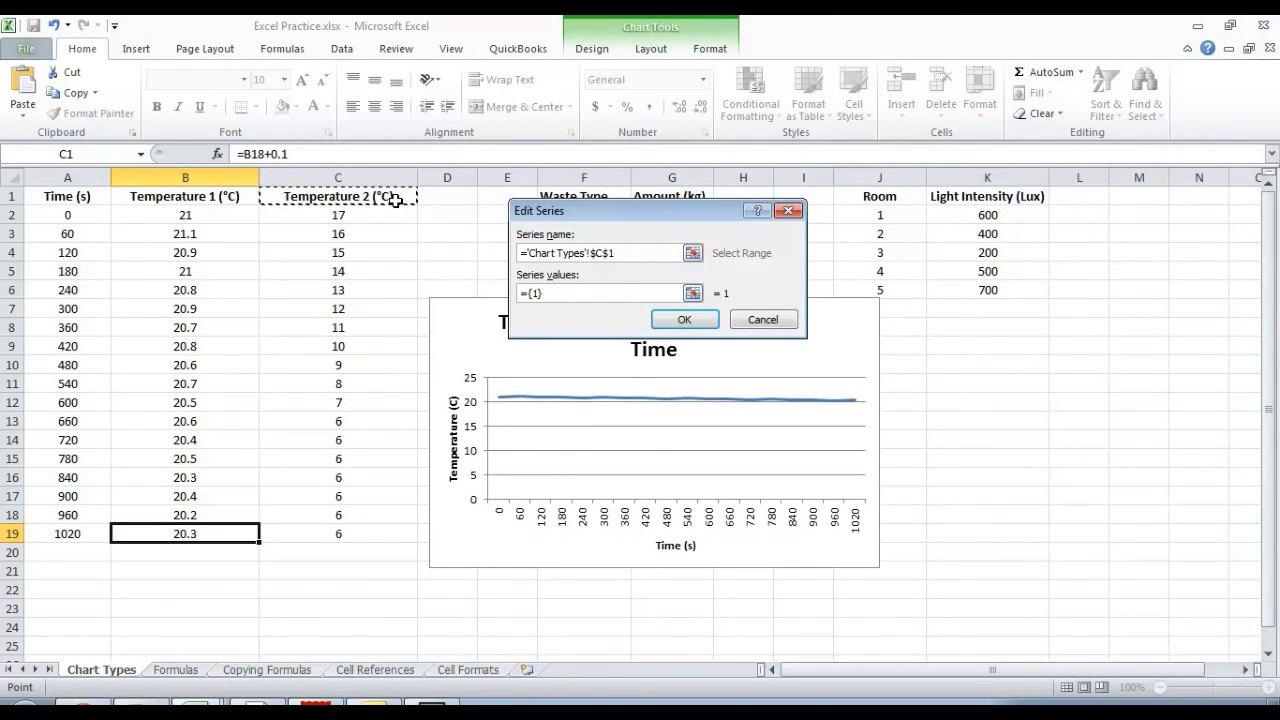
{"action": "left_click", "coordinate": [563, 292]}
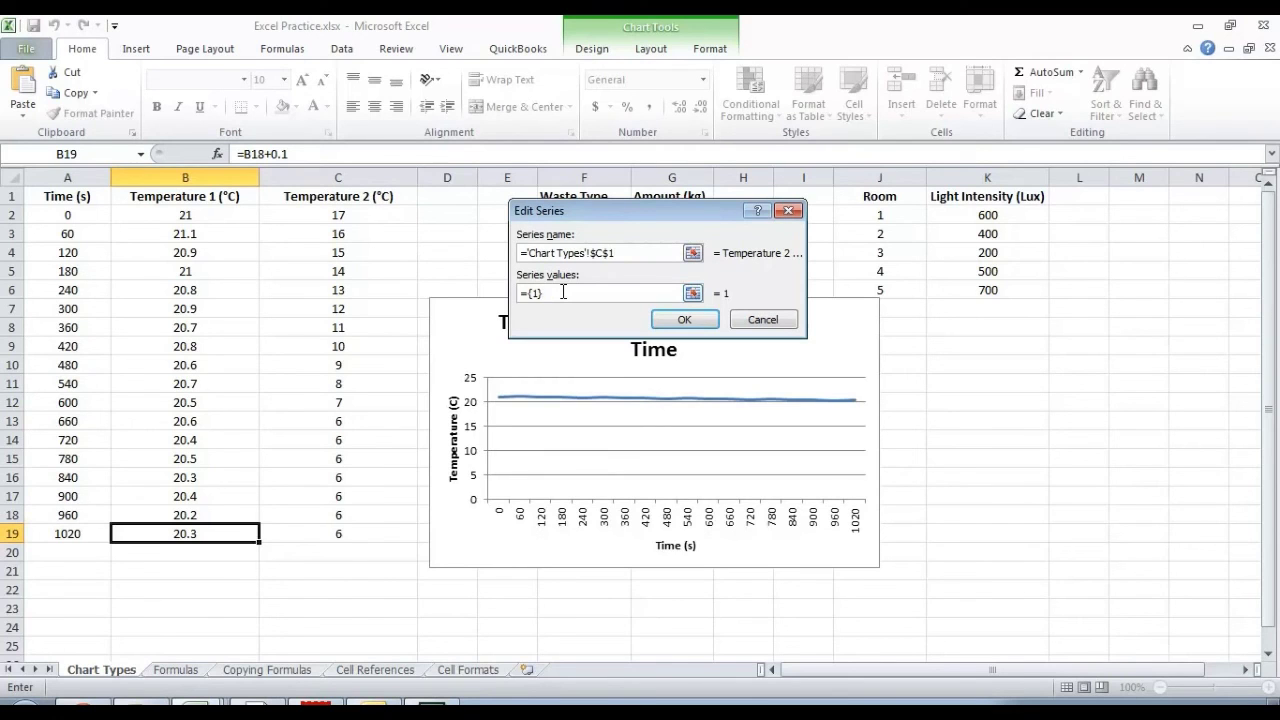
{"action": "key", "text": "BackSpace"}
{"action": "key", "text": "BackSpace"}
{"action": "key", "text": "BackSpace"}
{"action": "key", "text": "BackSpace"}
{"action": "left_click_drag", "start_coordinate": [349, 214], "coordinate": [351, 534]}
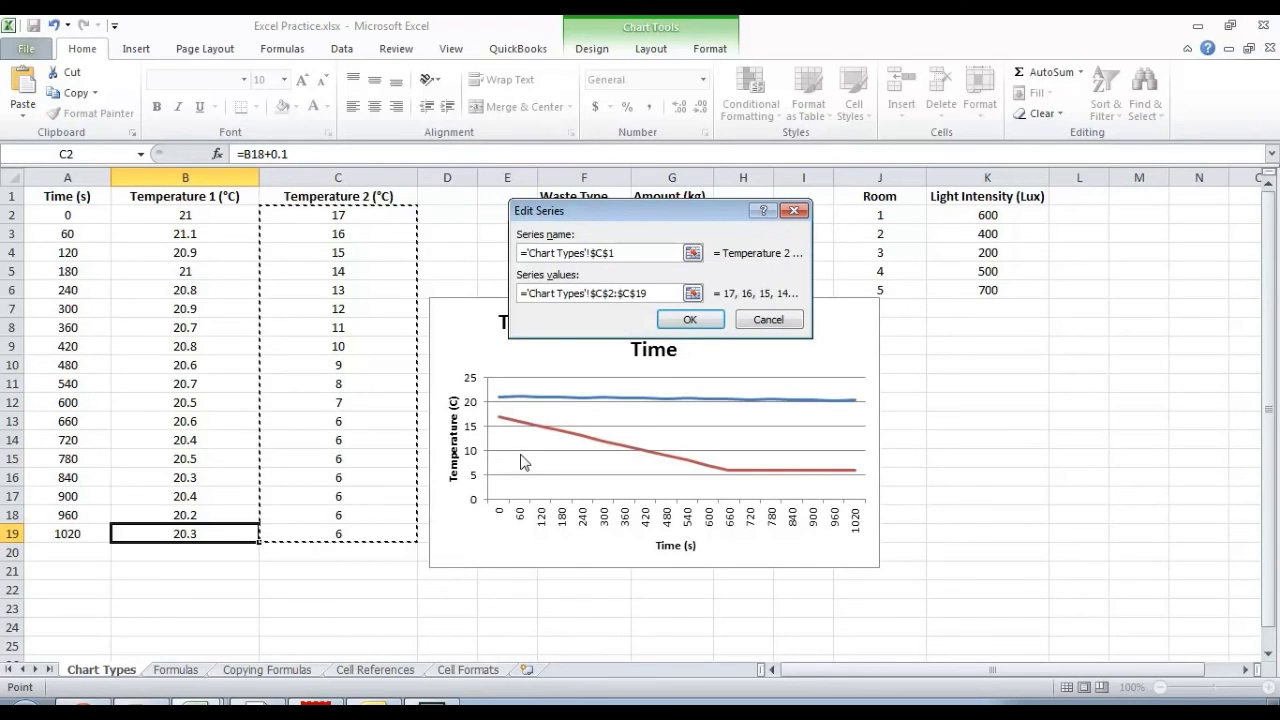
{"action": "left_click", "coordinate": [703, 320]}
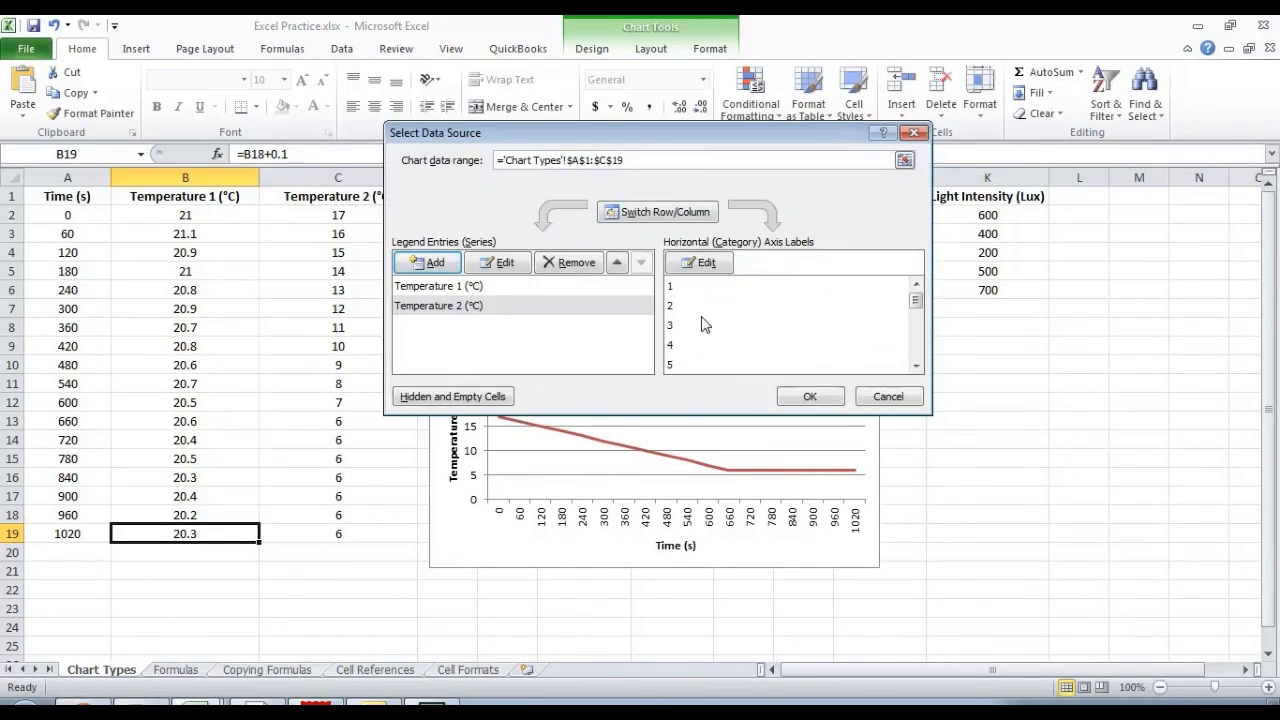
{"action": "left_click", "coordinate": [790, 396]}
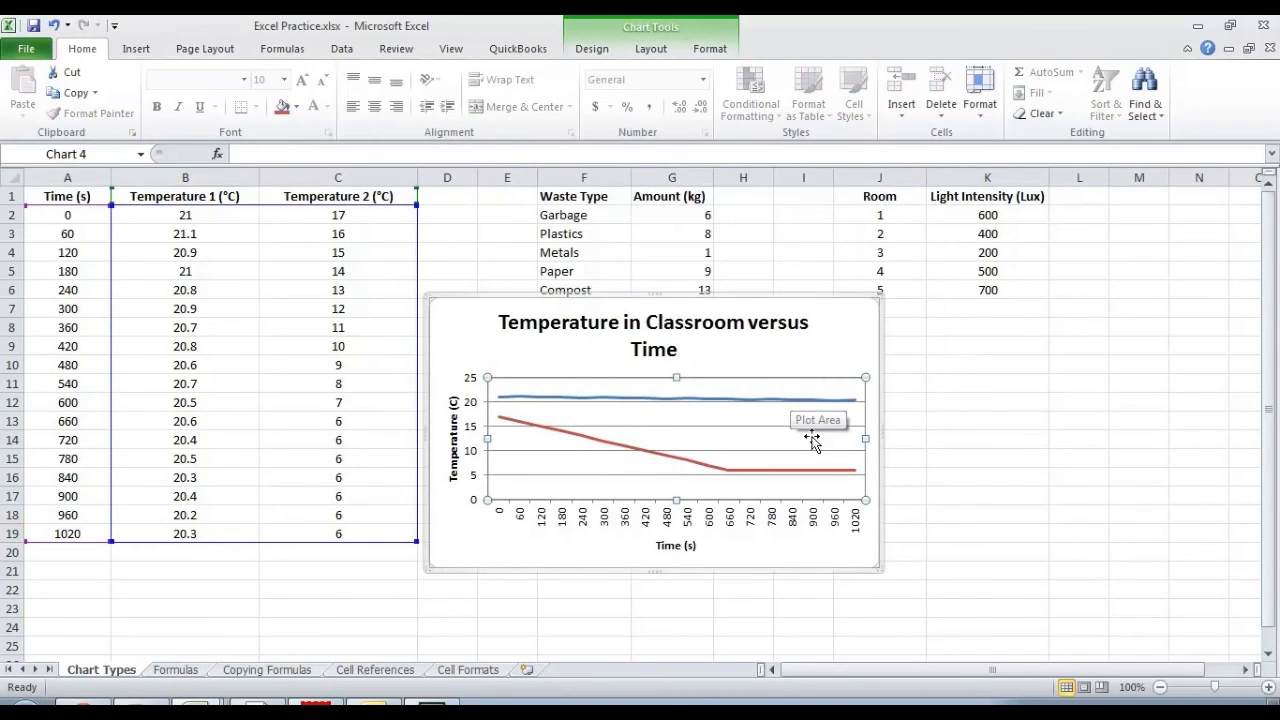
- Show a legend at the bottom of the temperature line chart
{"action": "left_click", "coordinate": [937, 515]}
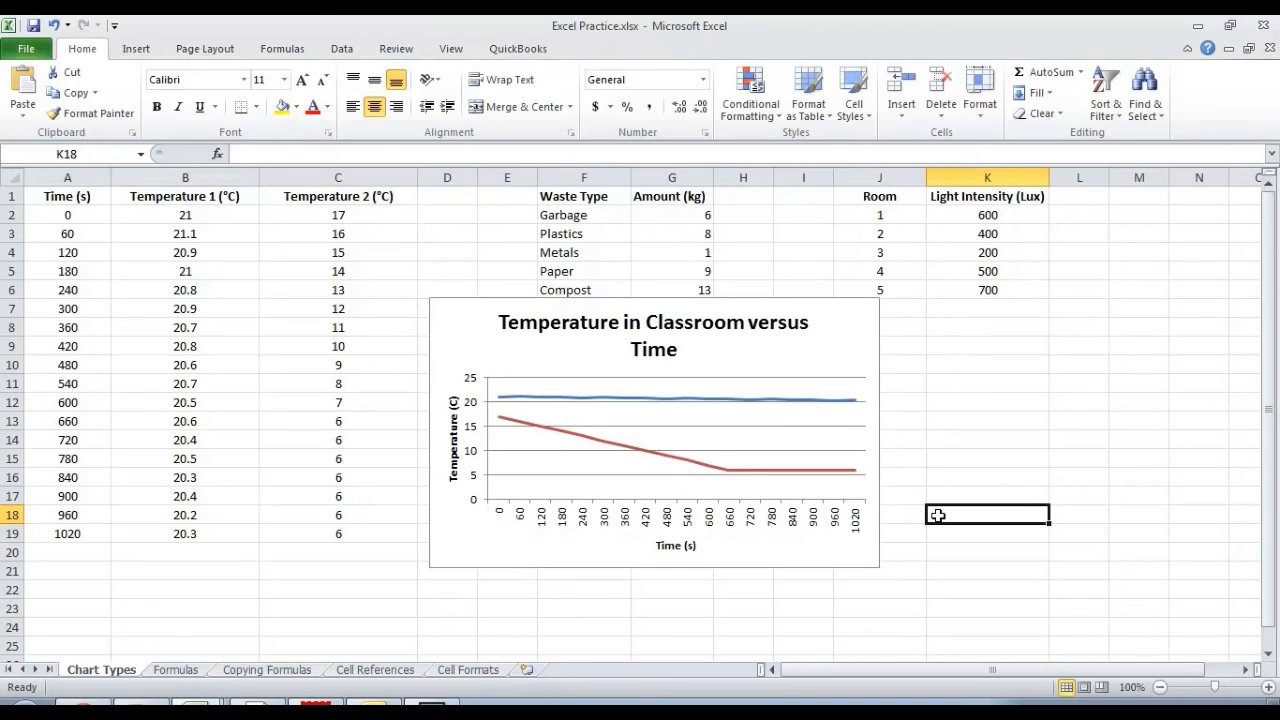
{"action": "left_click", "coordinate": [860, 336]}
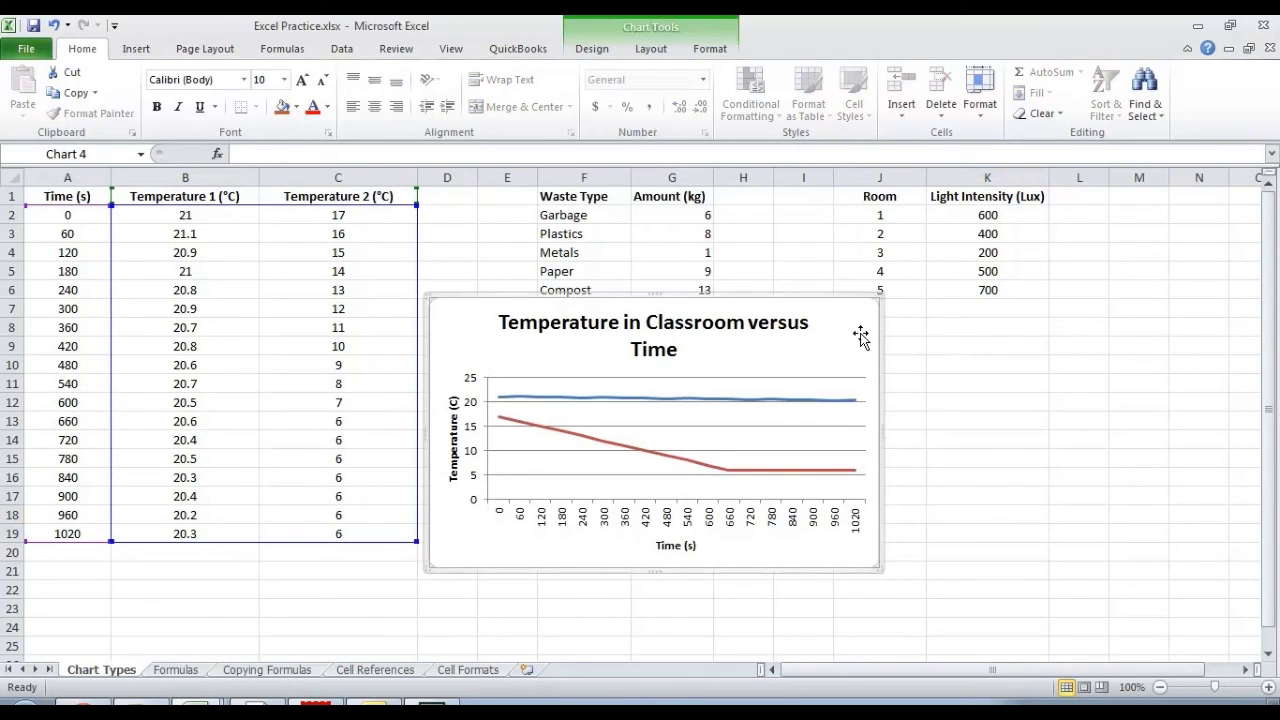
{"action": "left_click", "coordinate": [645, 55]}
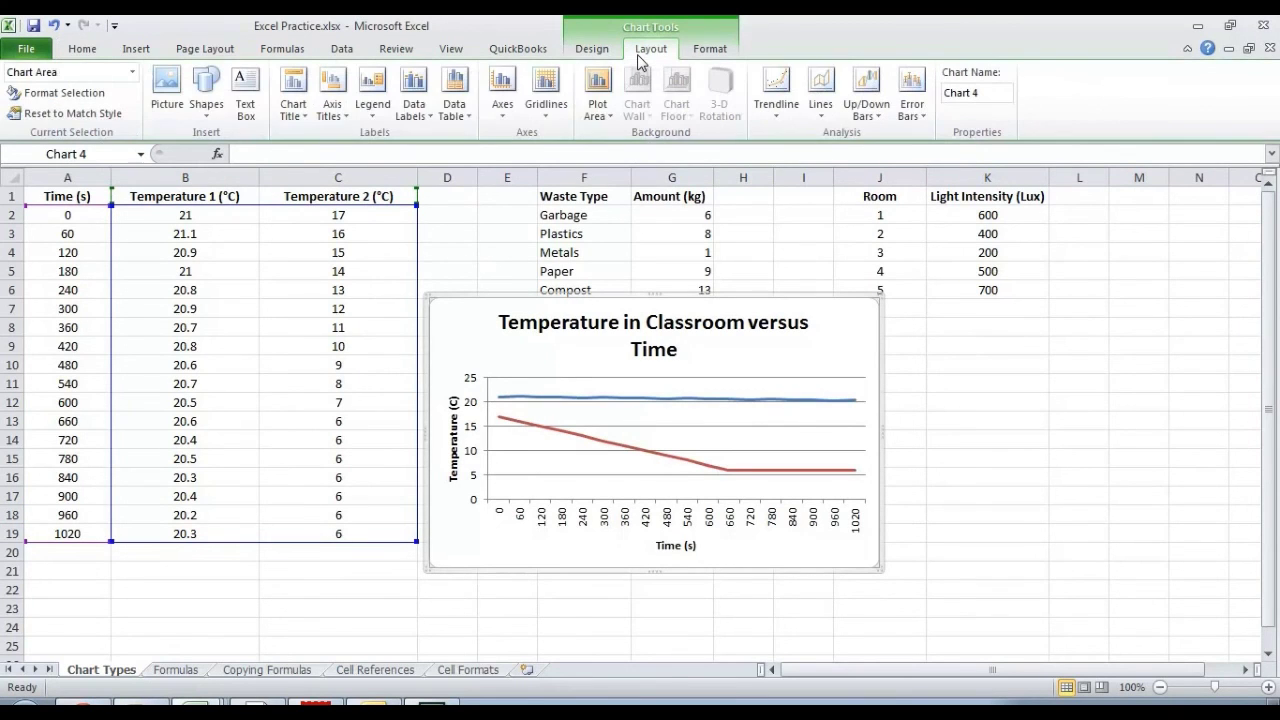
{"action": "left_click", "coordinate": [372, 88]}
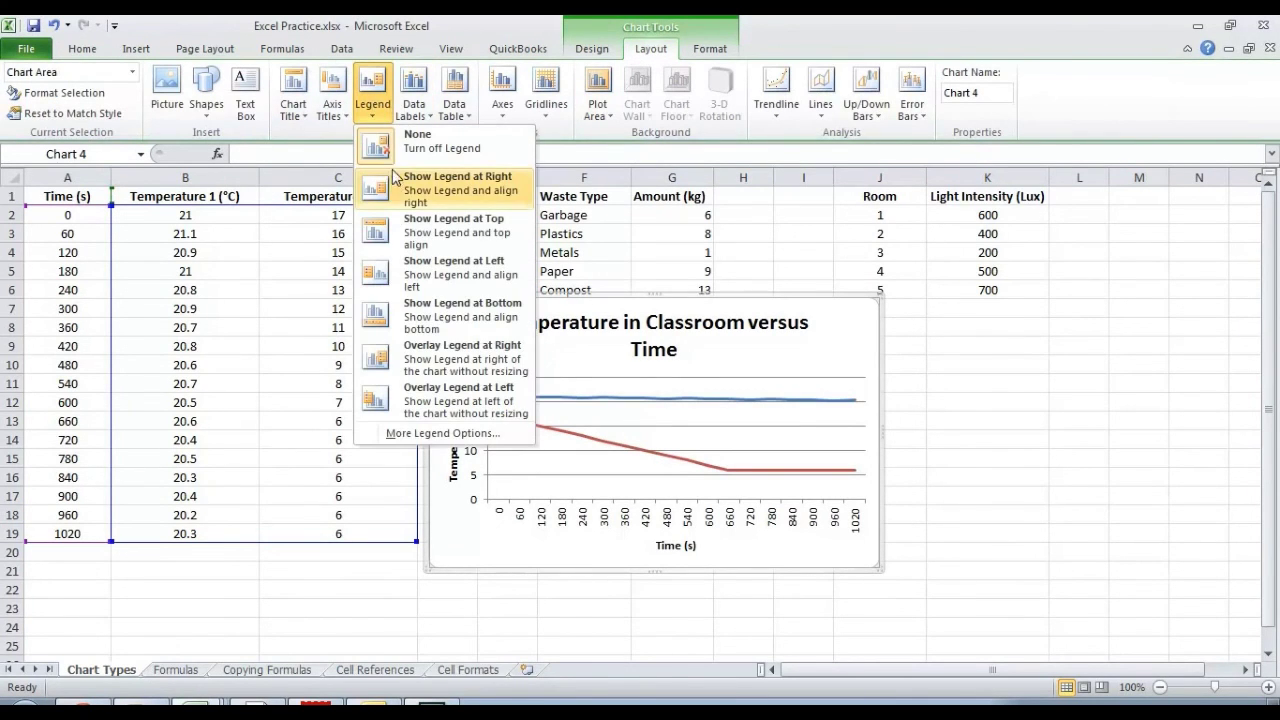
{"action": "left_click", "coordinate": [420, 320]}
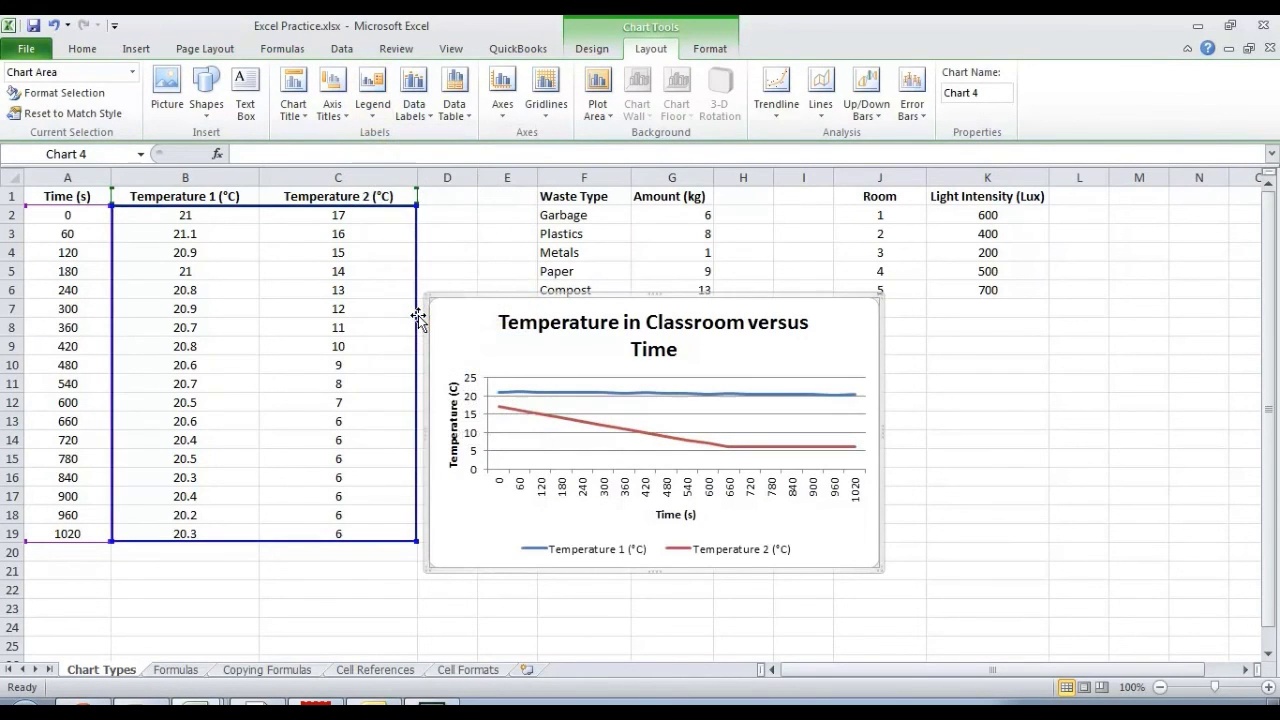
{"action": "left_click", "coordinate": [1038, 414]}
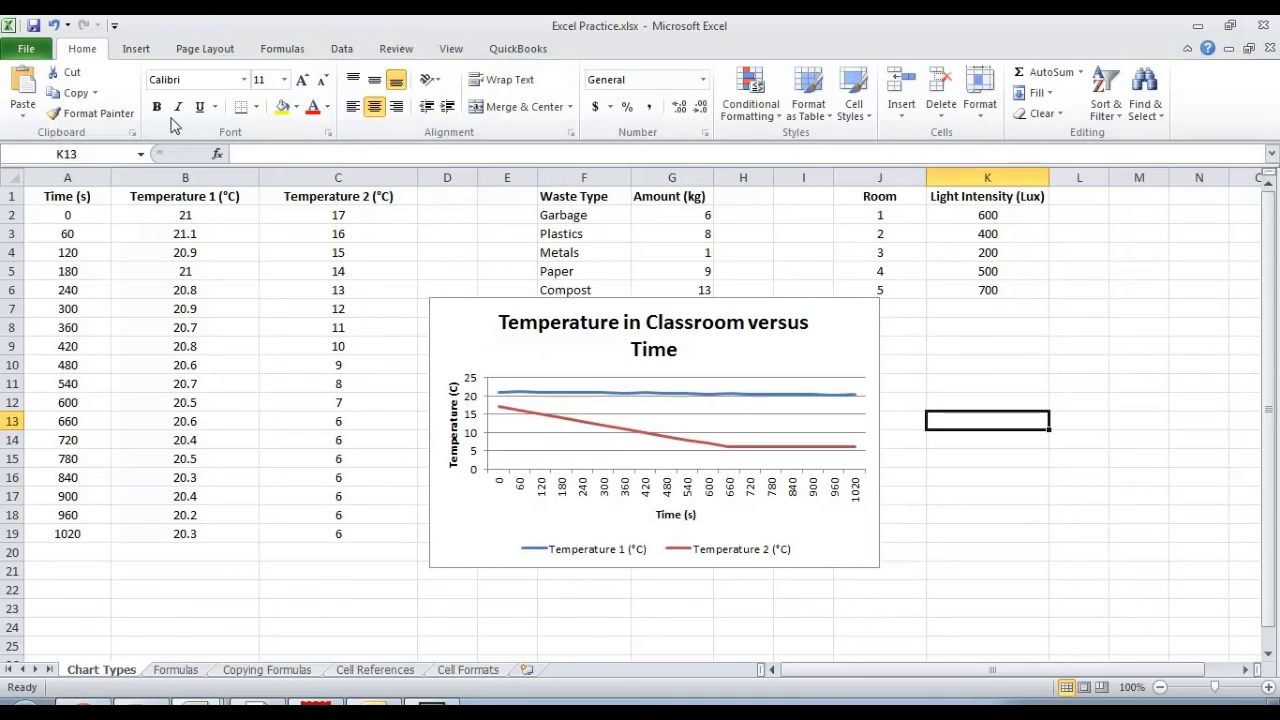
- Change the header in B1 to "Indoor Temperature (°C)"
{"action": "left_click", "coordinate": [152, 196]}
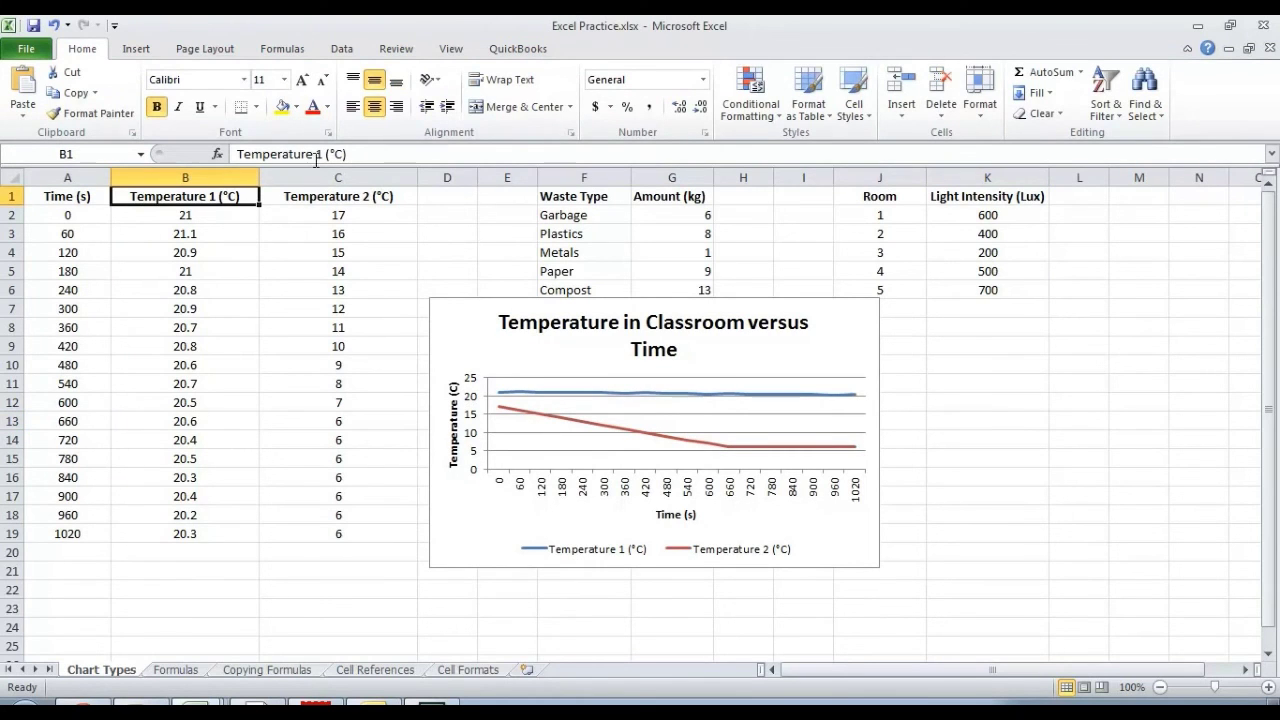
{"action": "left_click_drag", "start_coordinate": [321, 155], "coordinate": [215, 165]}
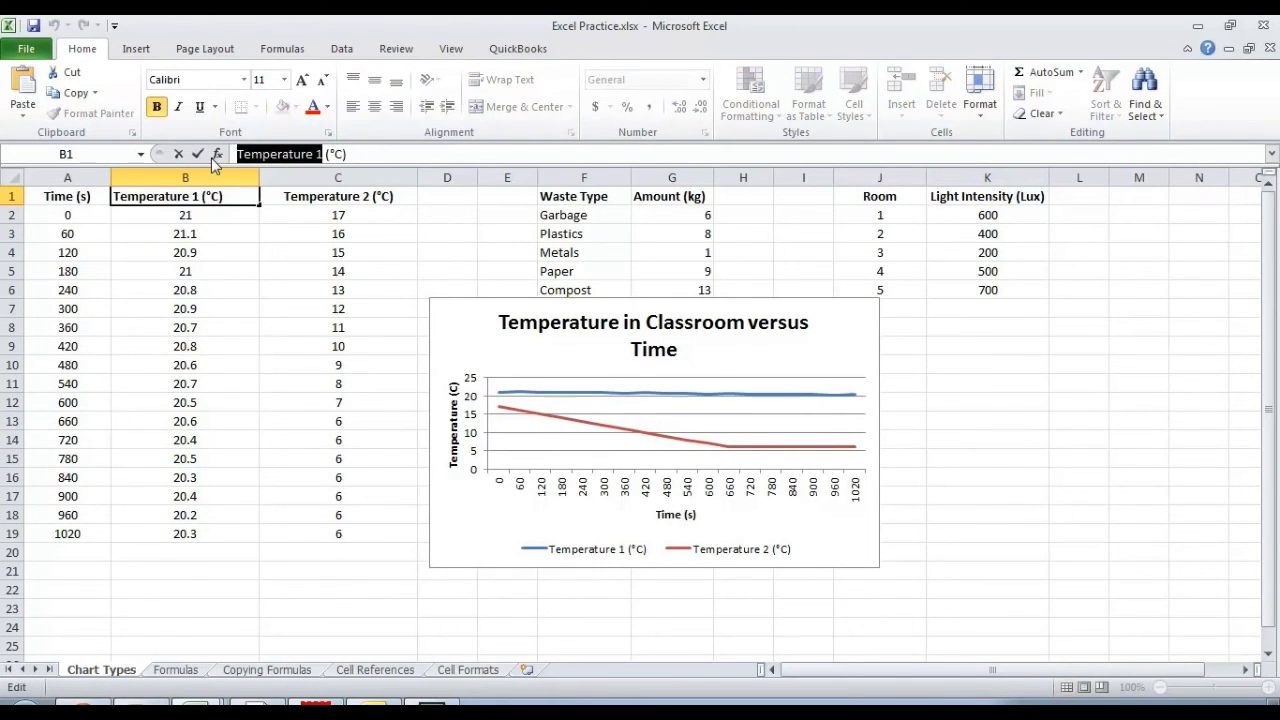
{"action": "type", "text": "Indoortem"}
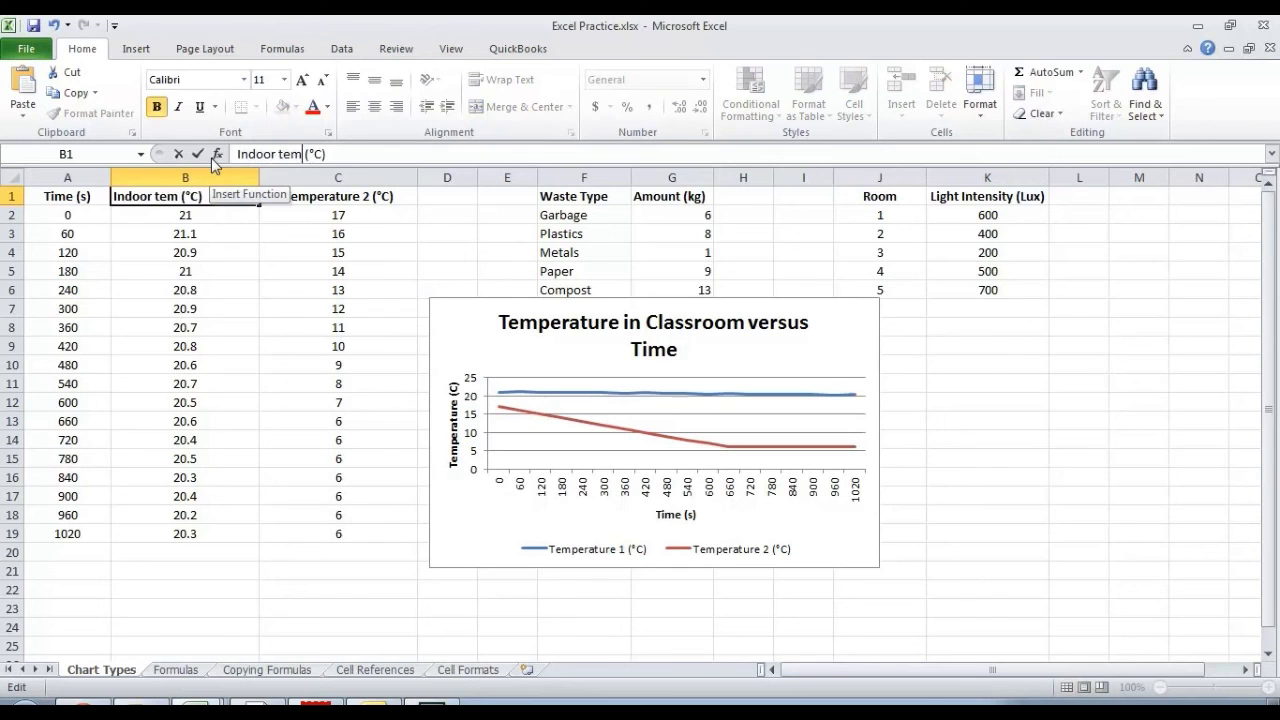
{"action": "key", "text": "BackSpace"}
{"action": "key", "text": "BackSpace"}
{"action": "key", "text": "BackSpace"}
{"action": "type", "text": "Temperature"}
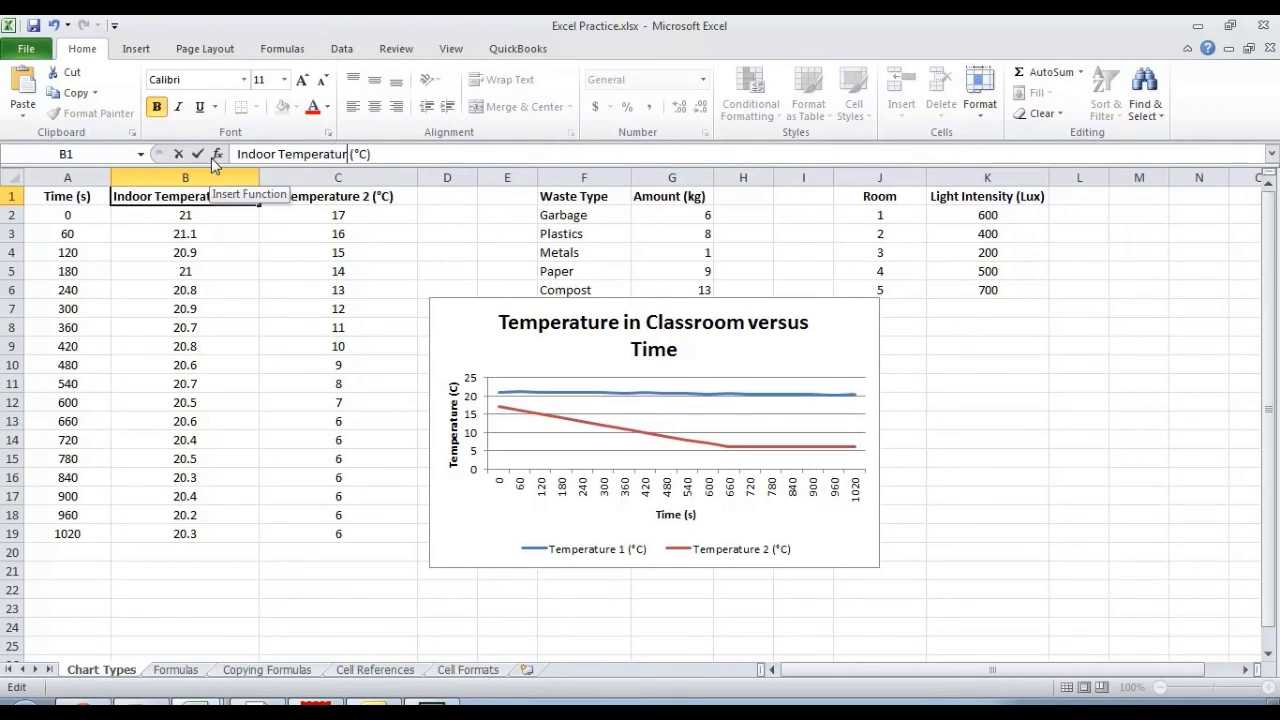
{"action": "key", "text": "Return"}
- Change the header in C1 to "Outdoor Temperature (°C)"
{"action": "key", "text": "Right"}
{"action": "key", "text": "Up"}
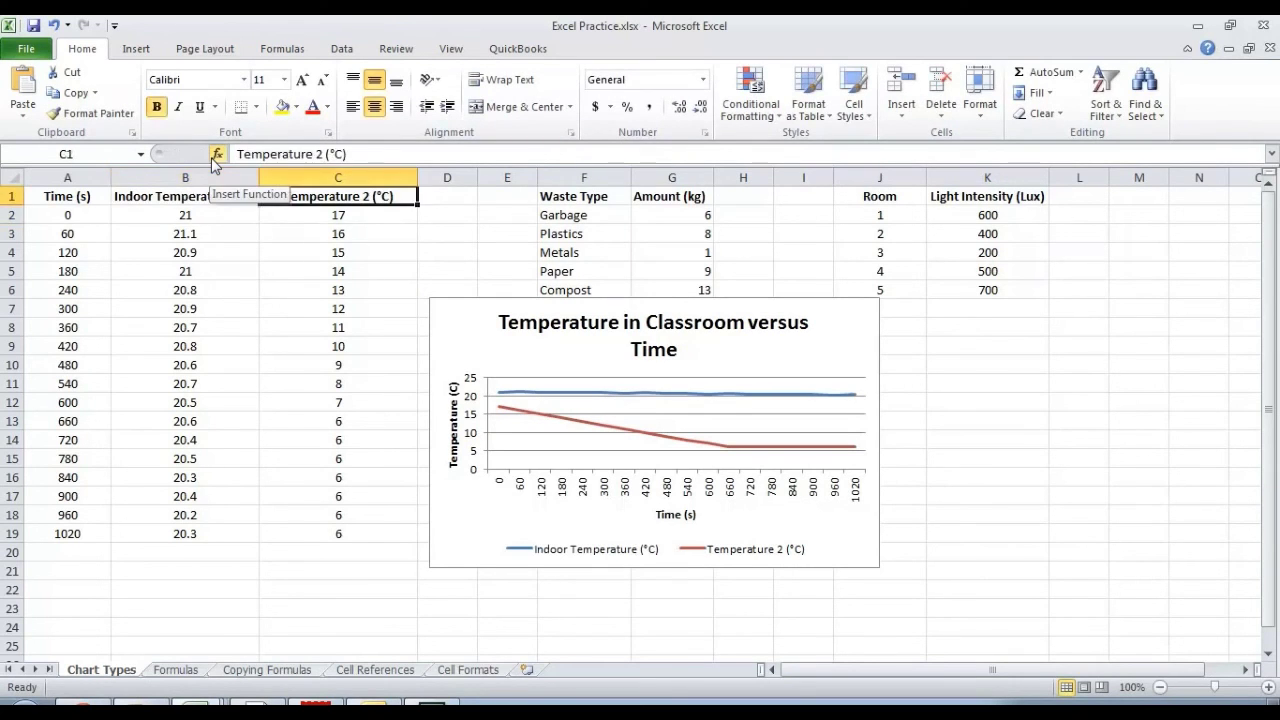
{"action": "left_click_drag", "start_coordinate": [325, 153], "coordinate": [237, 153]}
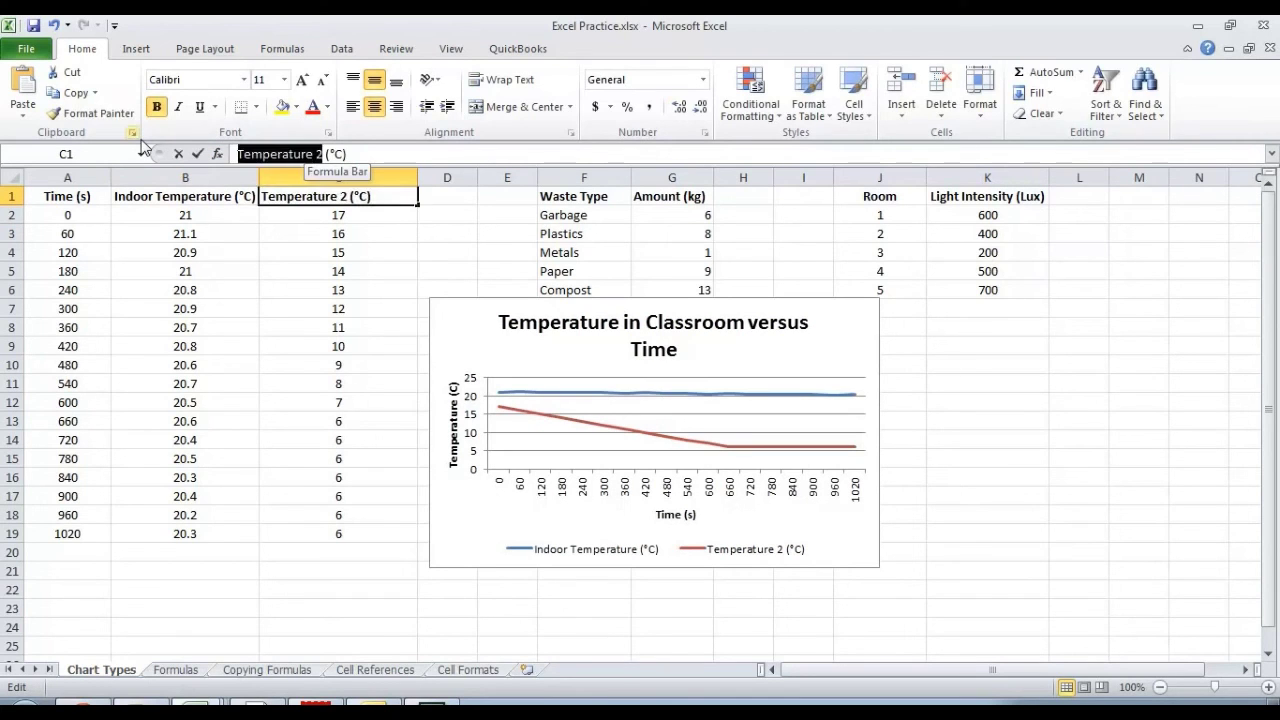
{"action": "type", "text": "Outdoor "}
{"action": "type", "text": "temper"}
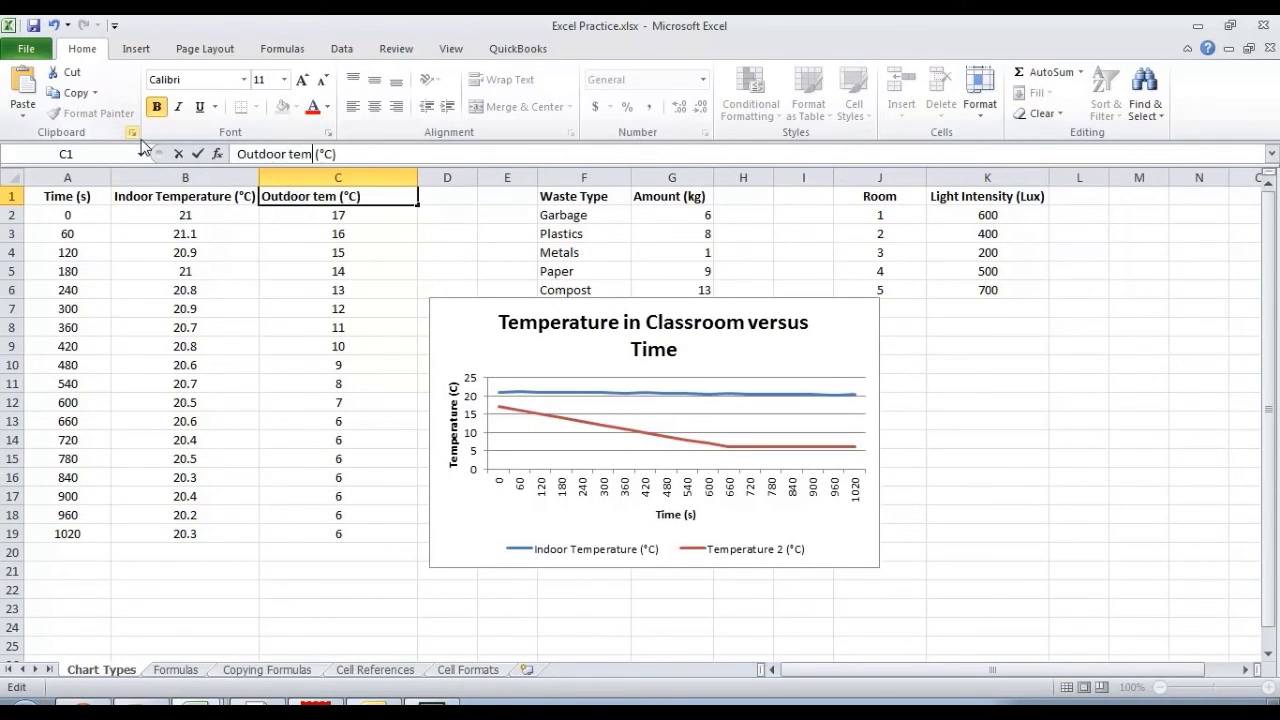
{"action": "key", "text": "BackSpace"}
{"action": "key", "text": "BackSpace"}
{"action": "key", "text": "BackSpace"}
{"action": "key", "text": "BackSpace"}
{"action": "key", "text": "BackSpace"}
{"action": "key", "text": "BackSpace"}
{"action": "type", "text": "Temperature"}
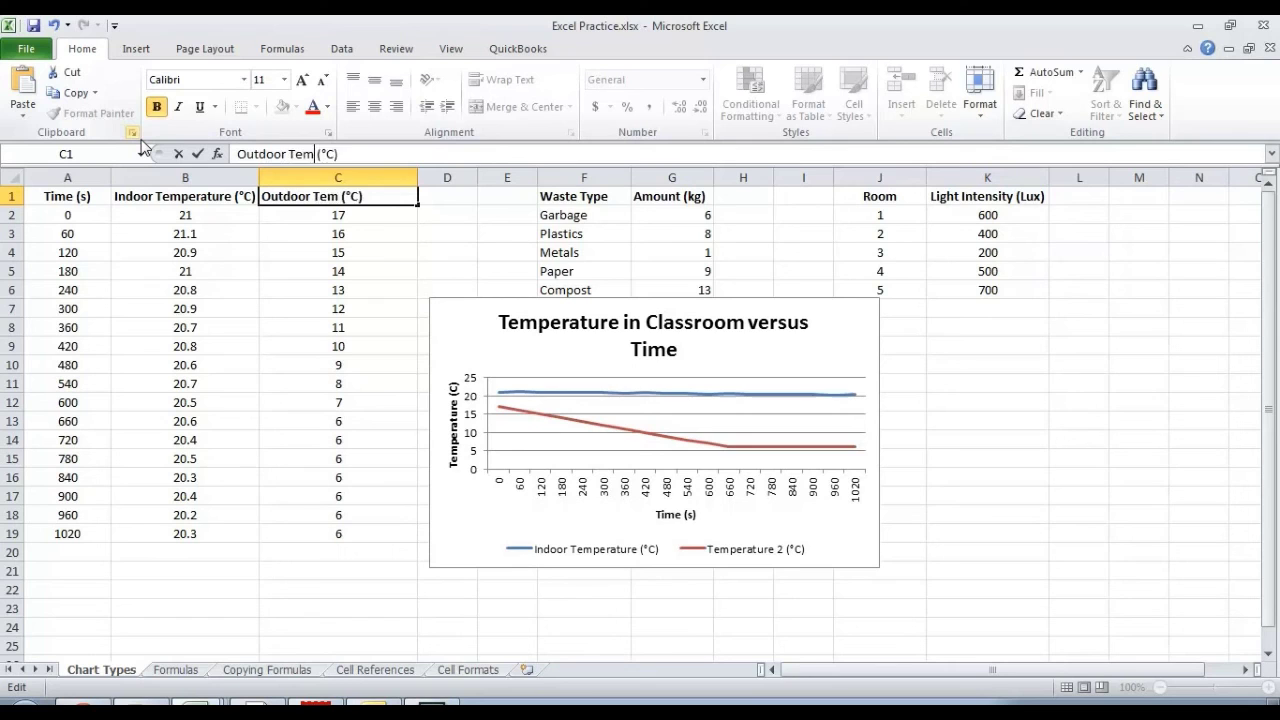
{"action": "key", "text": "Return"}
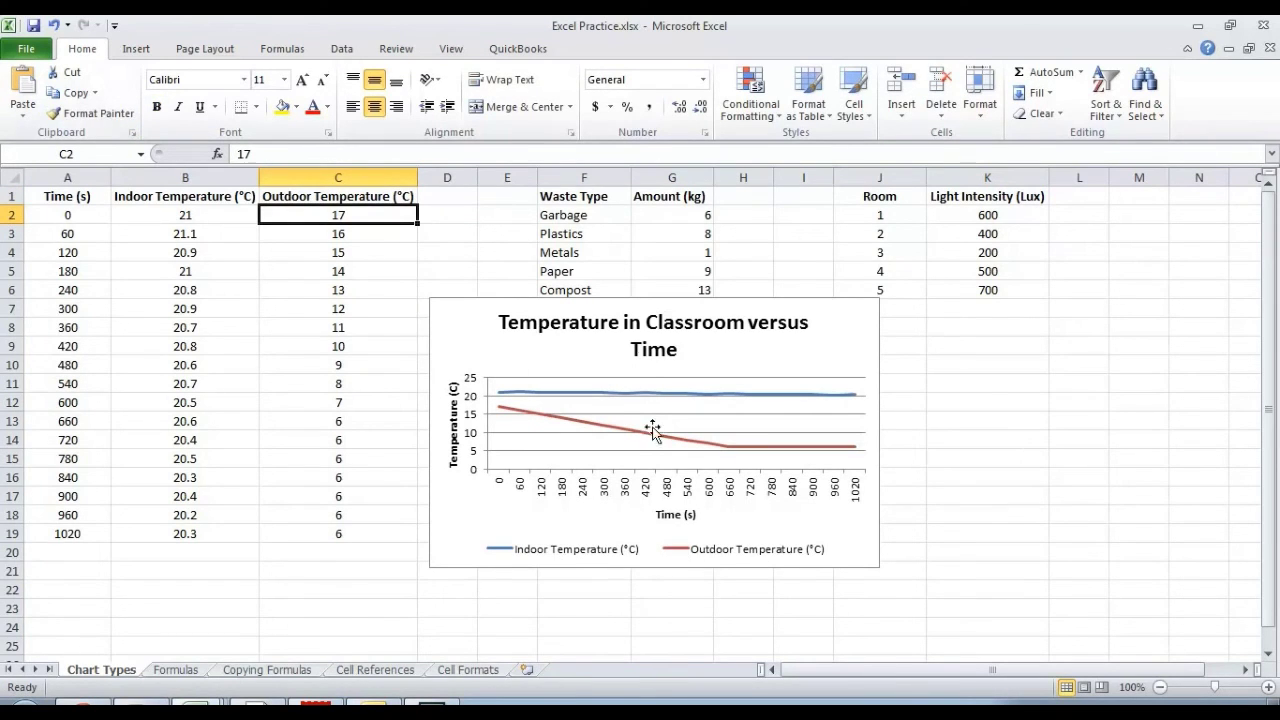
- Replace the chart title with "Comparison between Indoor and Outdoor Temperature over Time"
{"action": "left_click", "coordinate": [654, 328]}
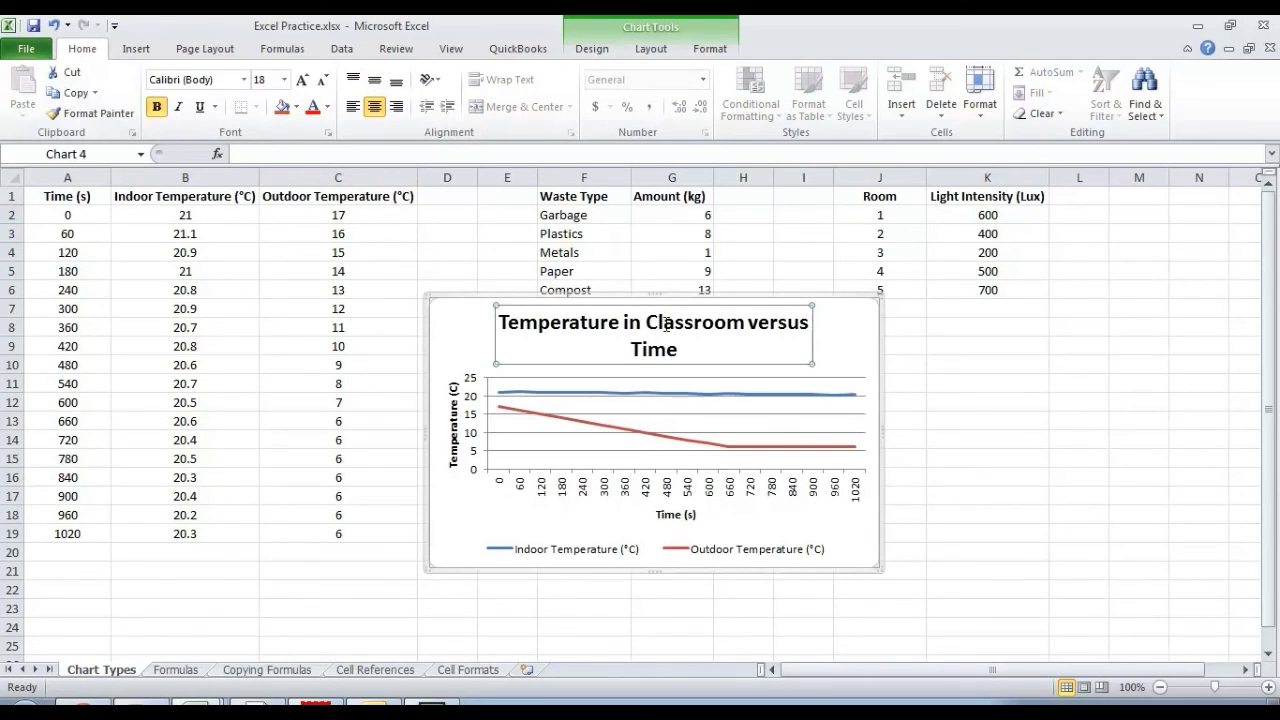
{"action": "left_click_drag", "start_coordinate": [681, 350], "coordinate": [644, 332]}
{"action": "key", "text": "ctrl+c"}
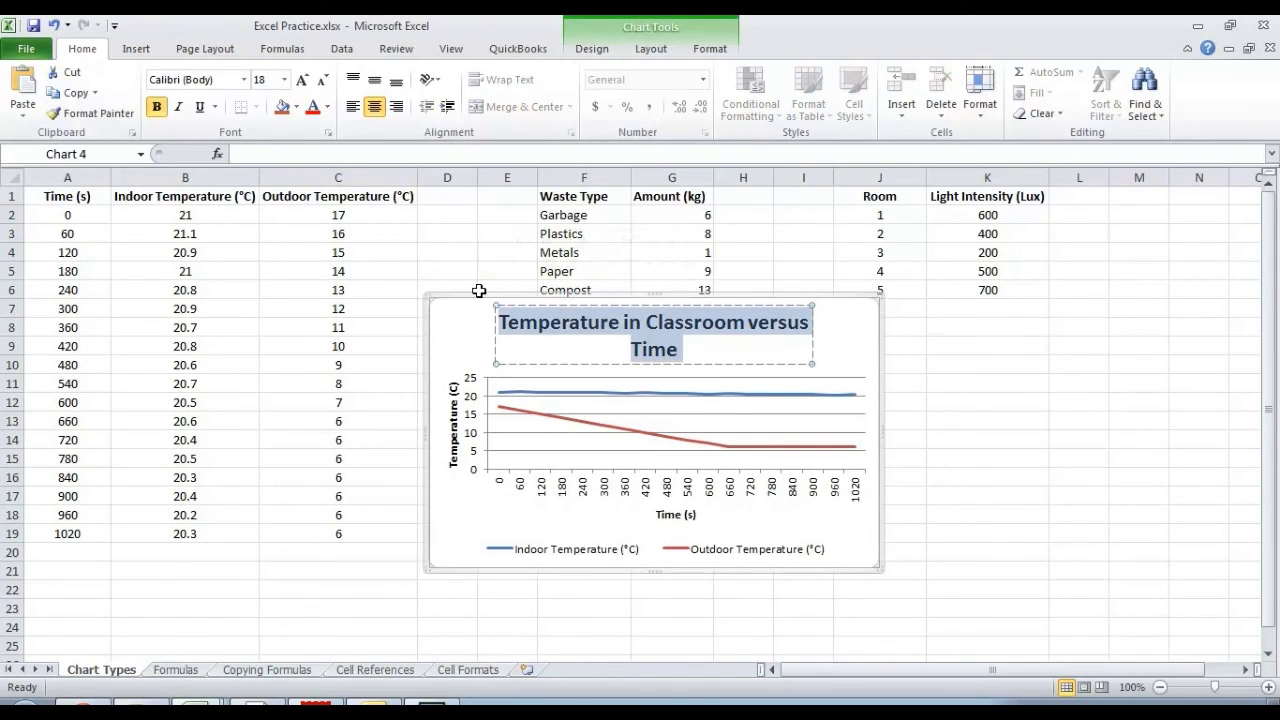
{"action": "type", "text": "Comparis"}
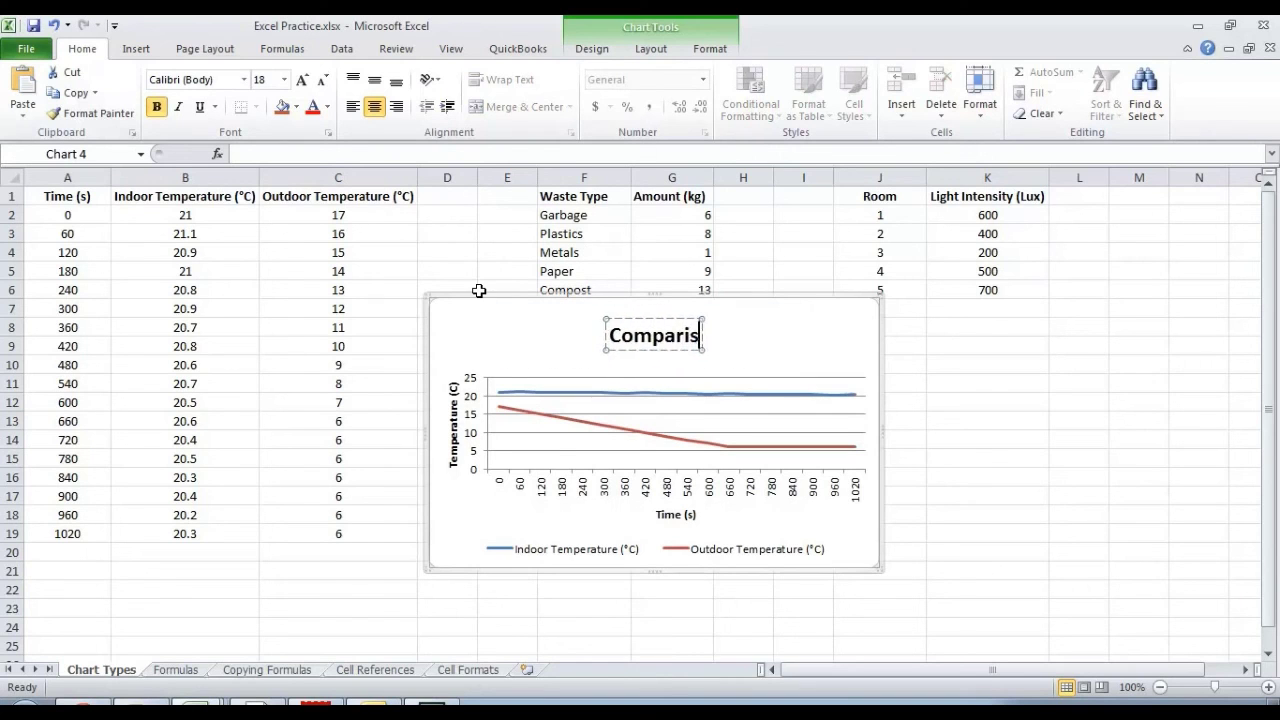
{"action": "type", "text": "on between I"}
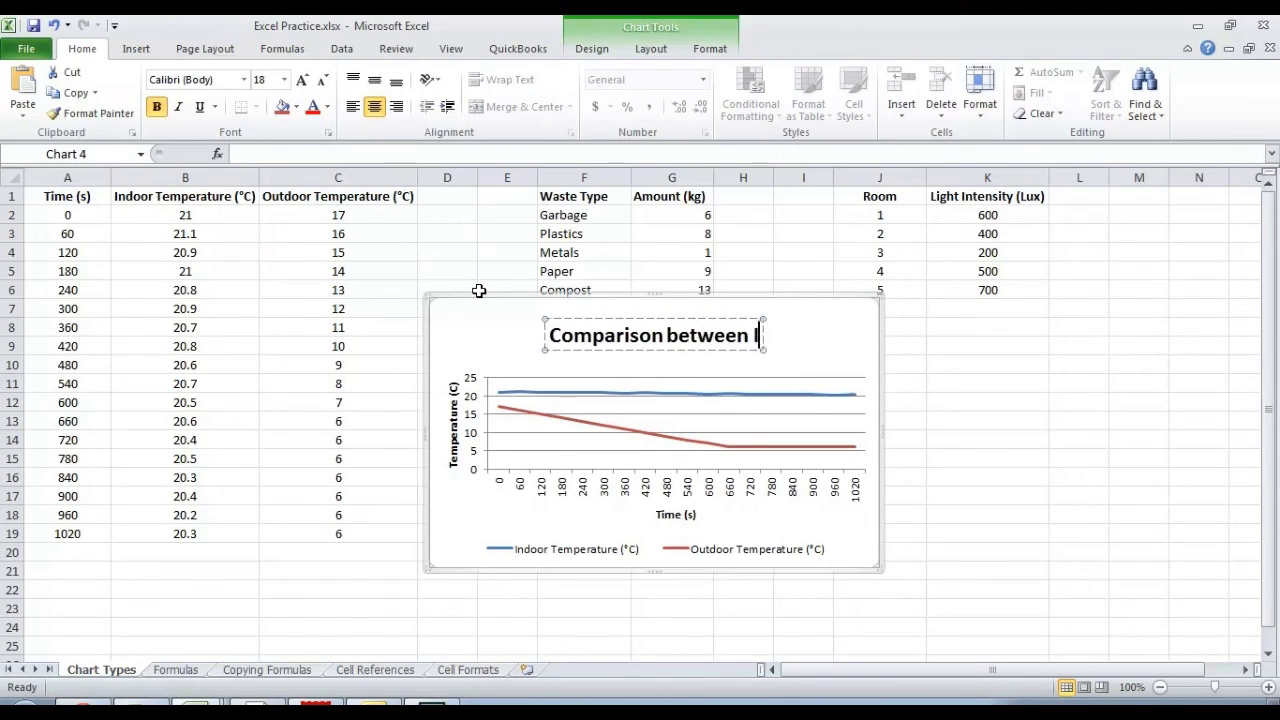
{"action": "type", "text": "ndoor and Out"}
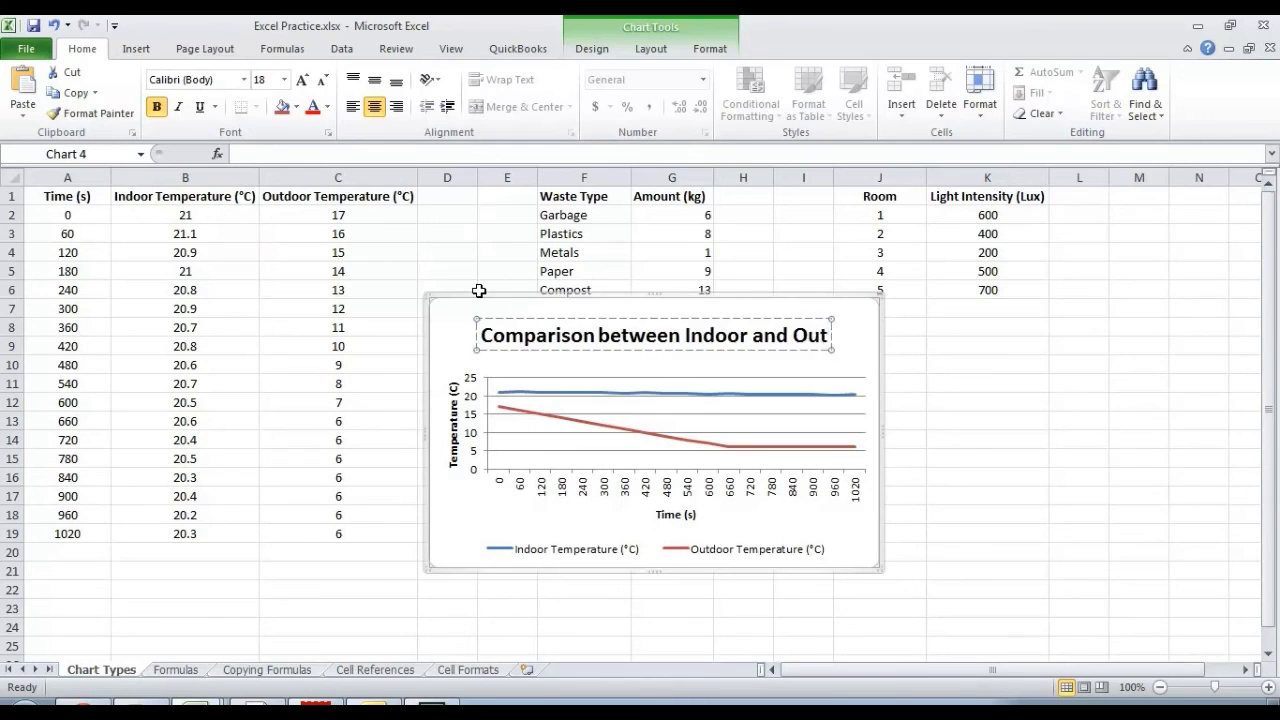
{"action": "type", "text": "door Tempera"}
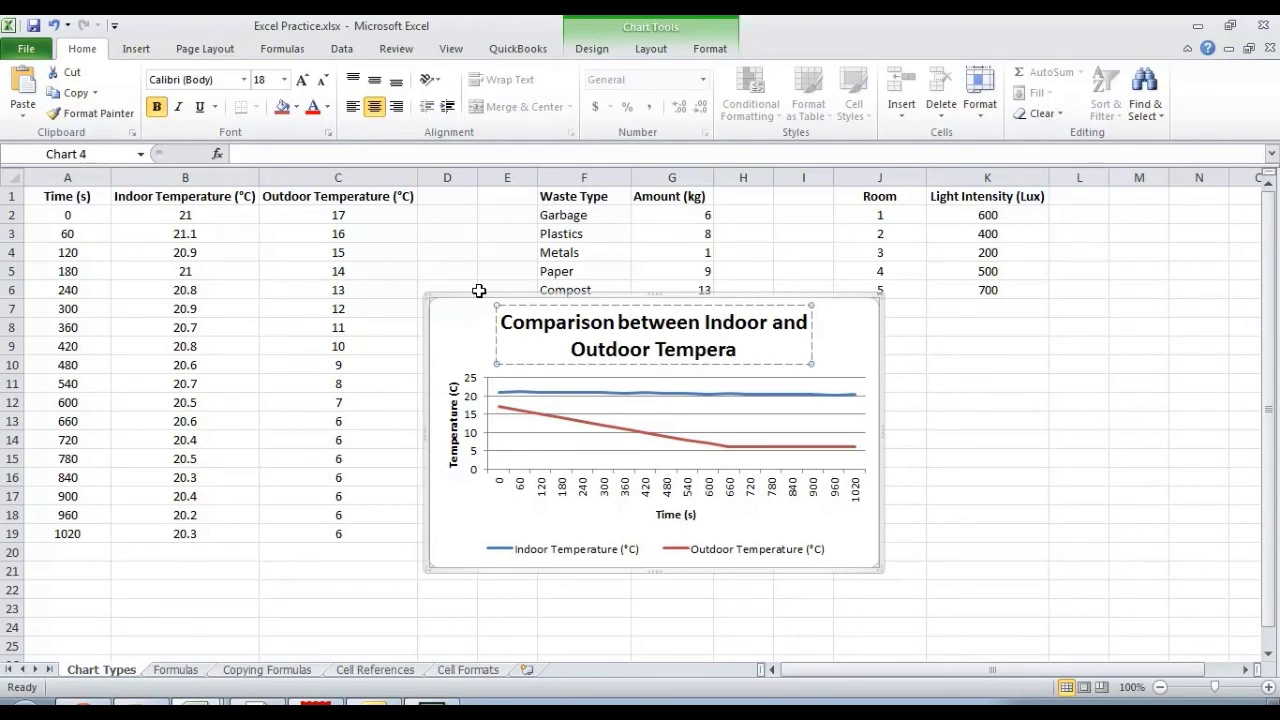
{"action": "type", "text": "ture over Time"}
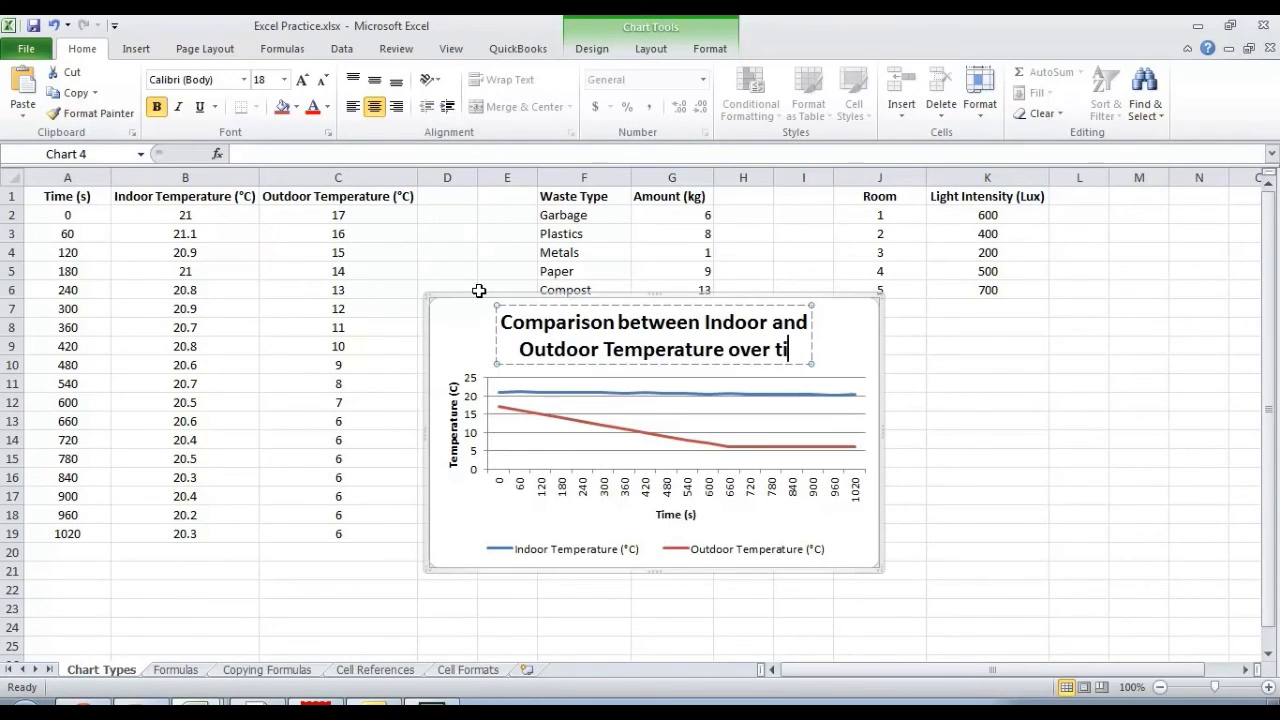
{"action": "left_click", "coordinate": [932, 399]}
- Move the line chart up over the temperature data and enlarge it to span about columns B to K and rows 3 to 24
{"action": "left_click_drag", "start_coordinate": [723, 299], "coordinate": [561, 241]}
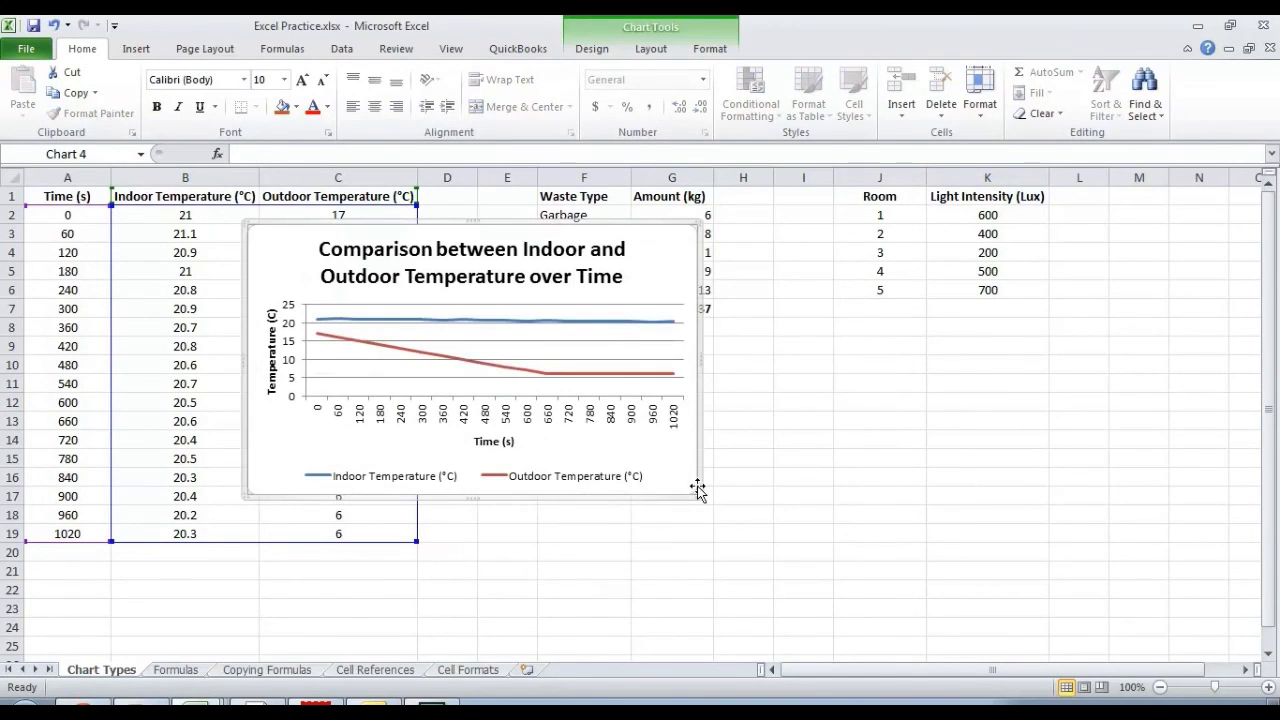
{"action": "left_click_drag", "start_coordinate": [697, 493], "coordinate": [987, 631]}
{"action": "scroll", "coordinate": [1122, 416], "scroll_direction": "down", "scroll_amount": 1}
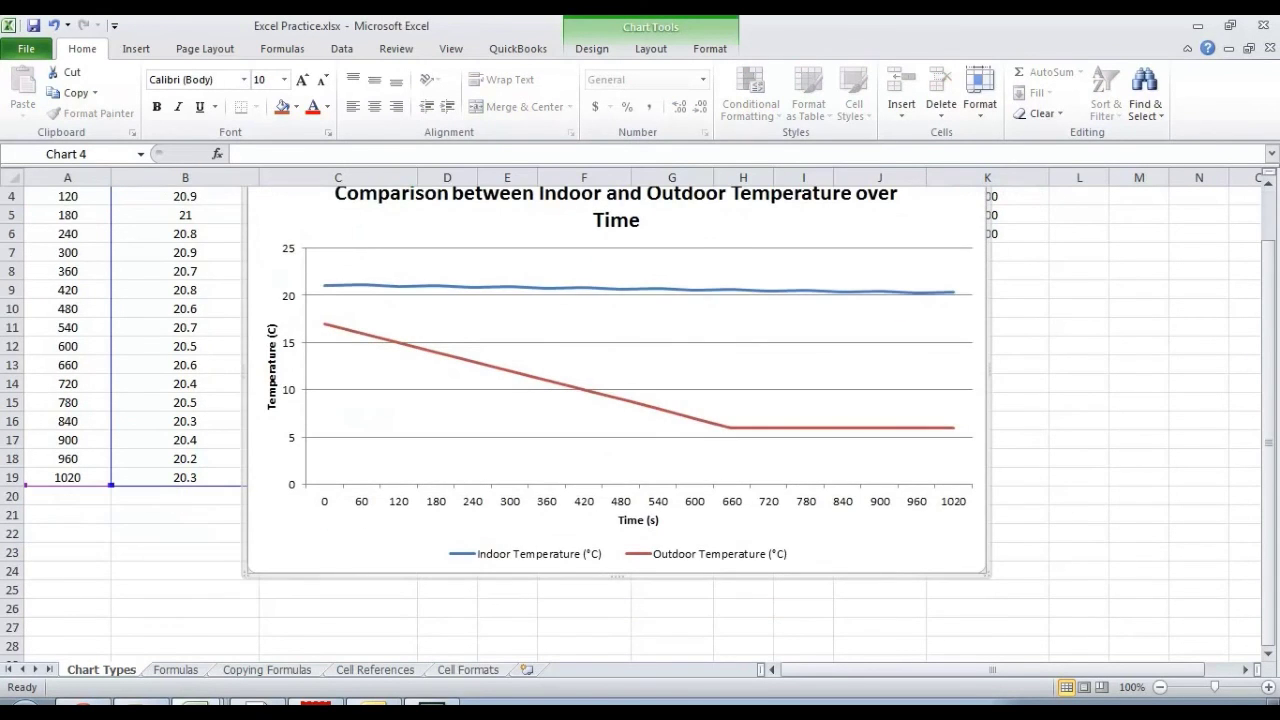
{"action": "scroll", "coordinate": [1121, 415], "scroll_direction": "up", "scroll_amount": 1}
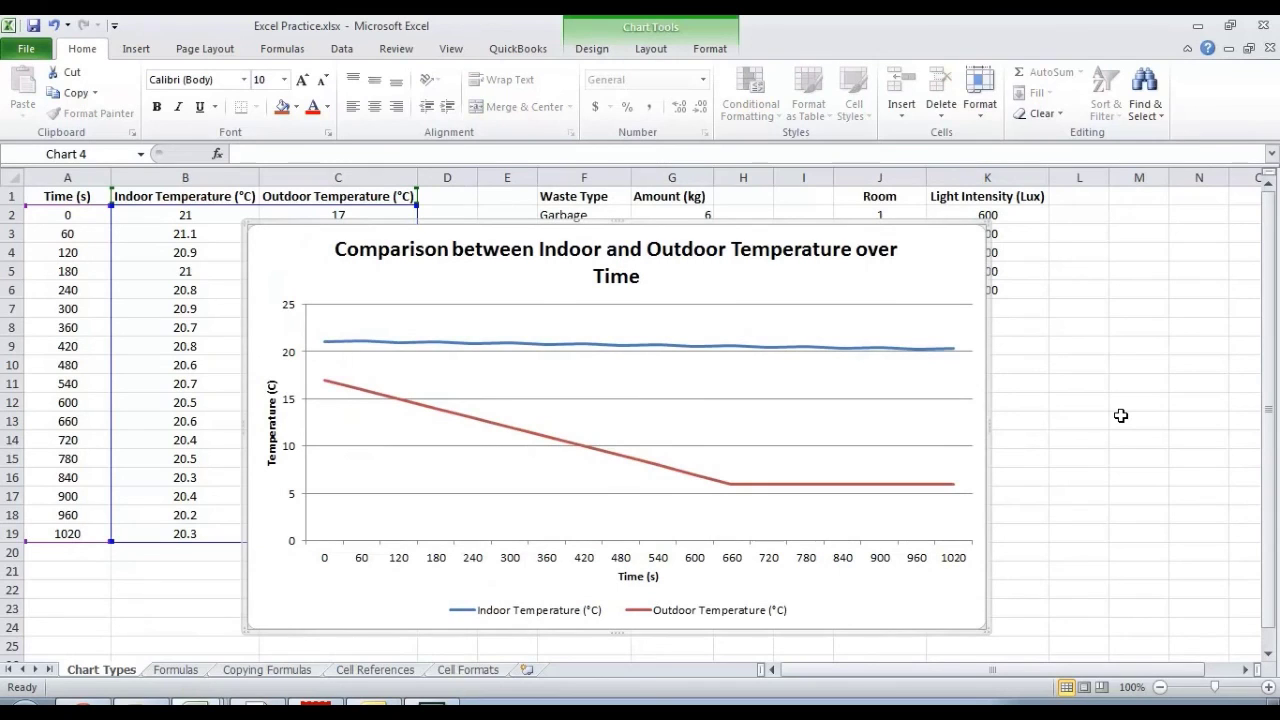